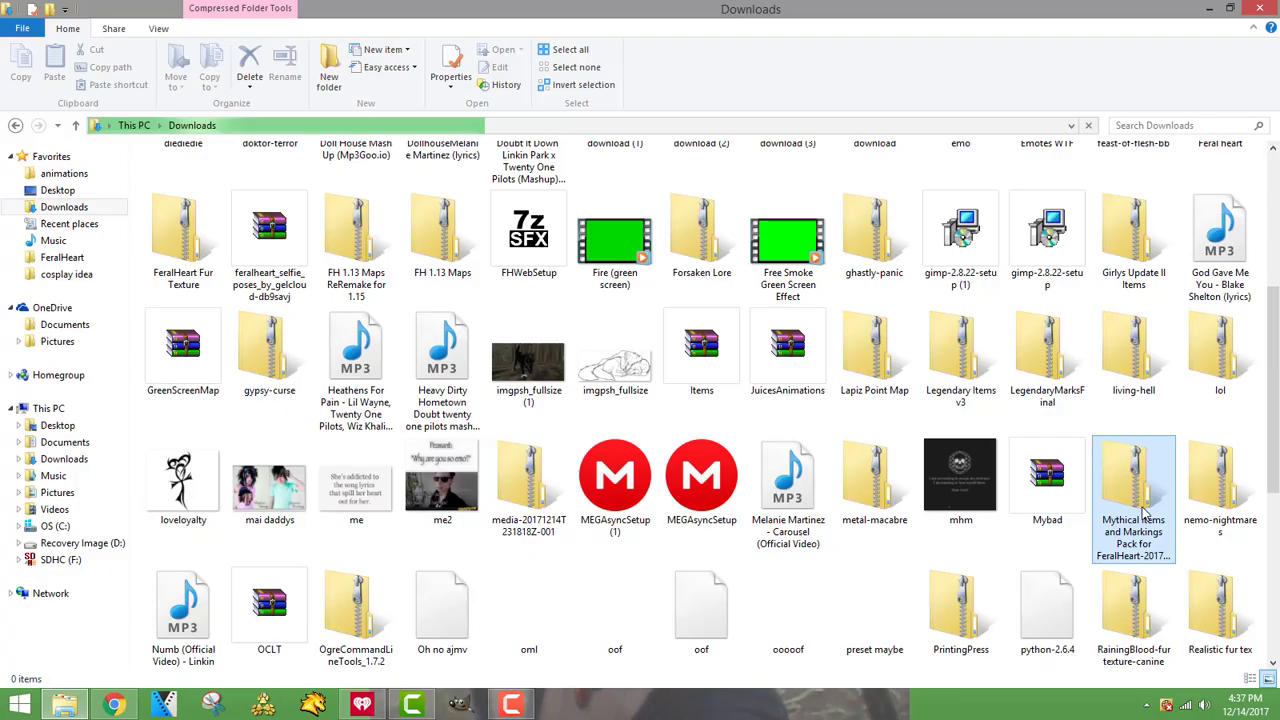
Step: Open the Mythical Items and Markings Pack archive in Downloads and the pack folder inside it
{"action": "right_click", "coordinate": [1143, 512]}
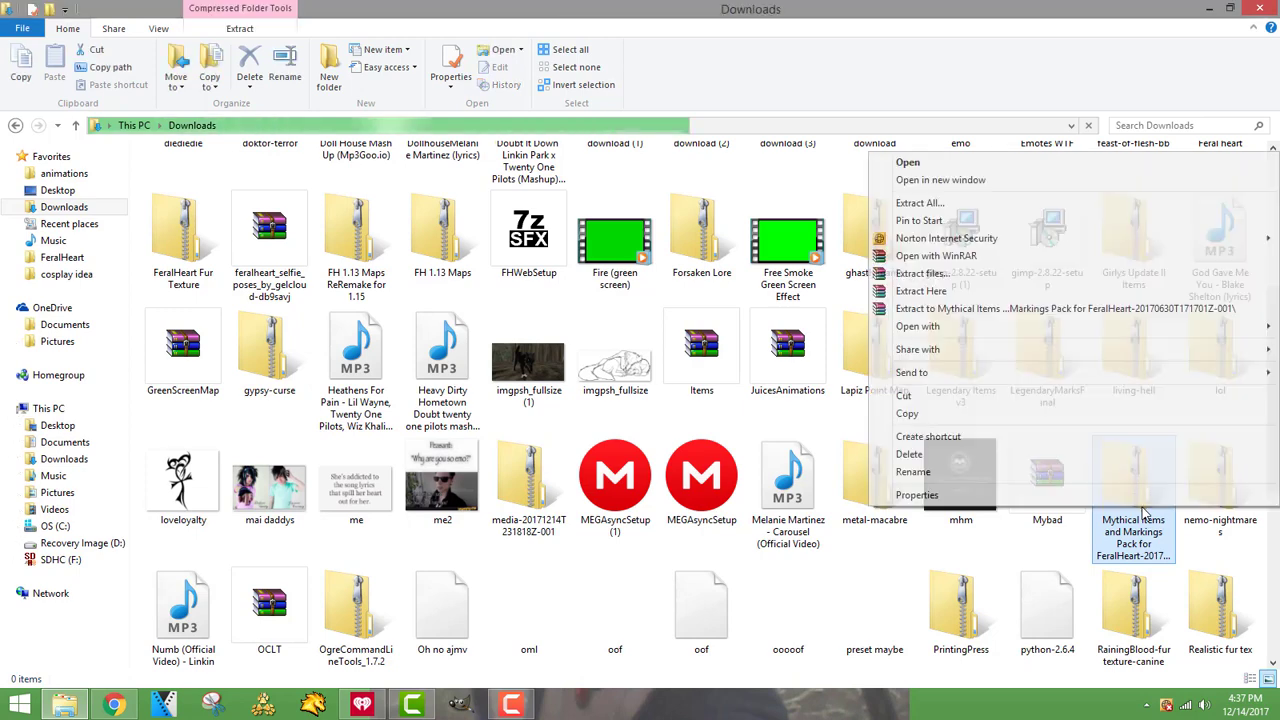
{"action": "left_click", "coordinate": [1055, 413]}
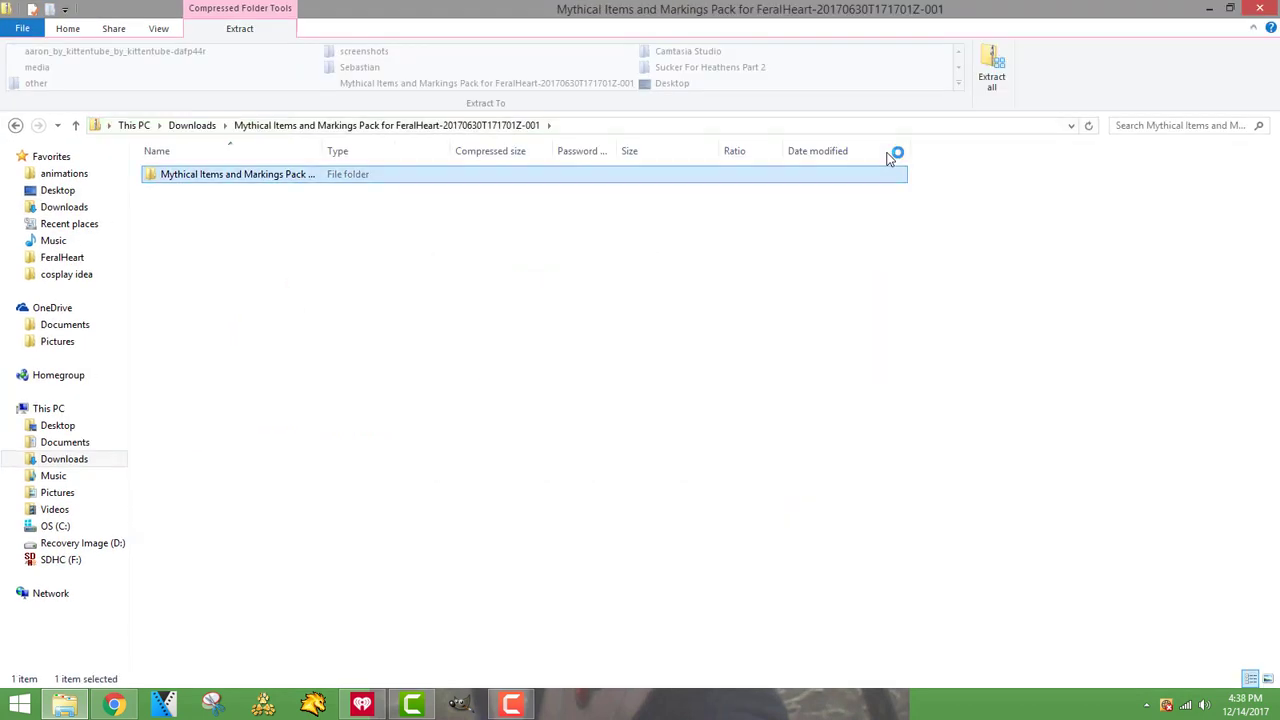
{"action": "right_click", "coordinate": [396, 178]}
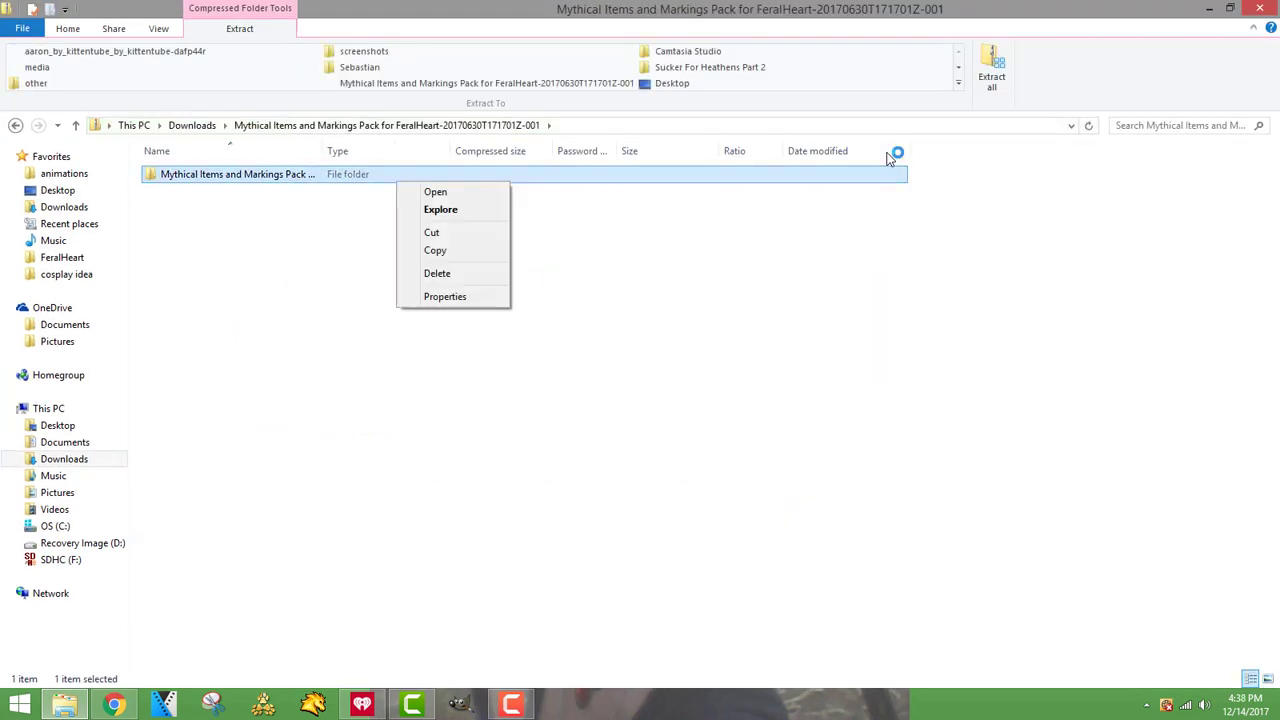
{"action": "left_click", "coordinate": [419, 204]}
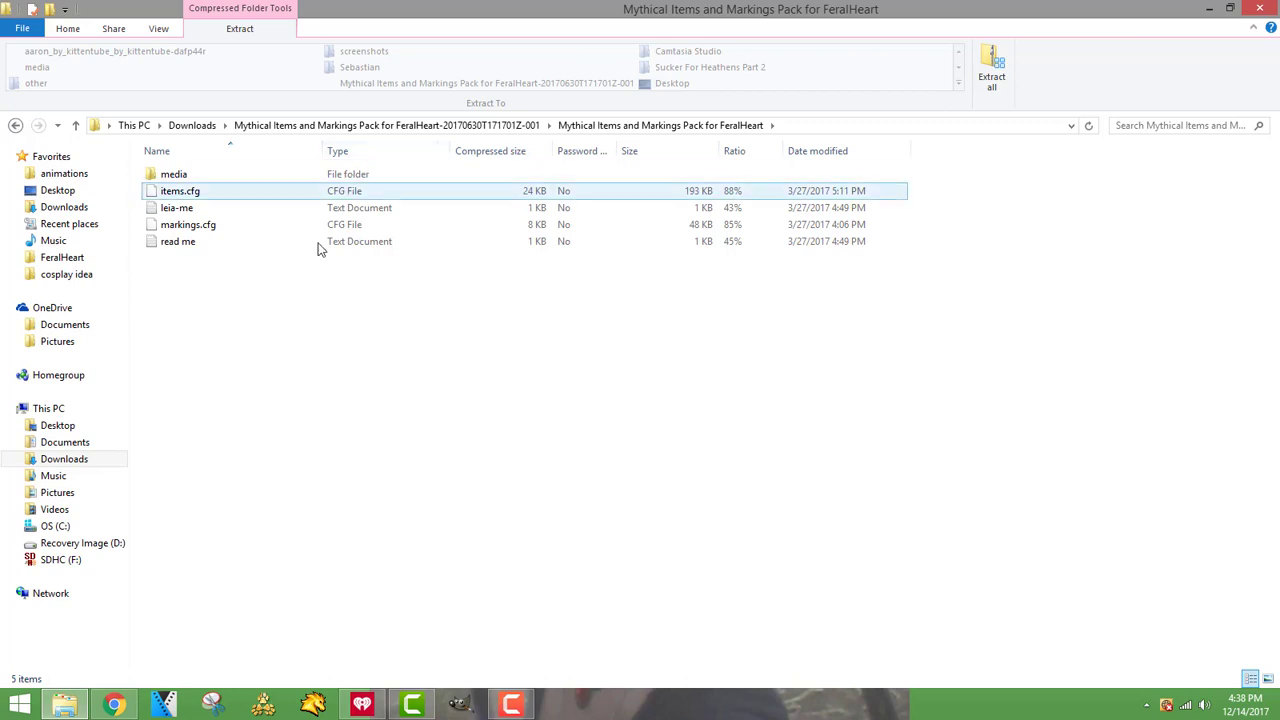
Step: Copy markings.cfg from the pack into the FeralHeart folder on the C: drive, replacing the existing file
{"action": "left_click", "coordinate": [284, 229]}
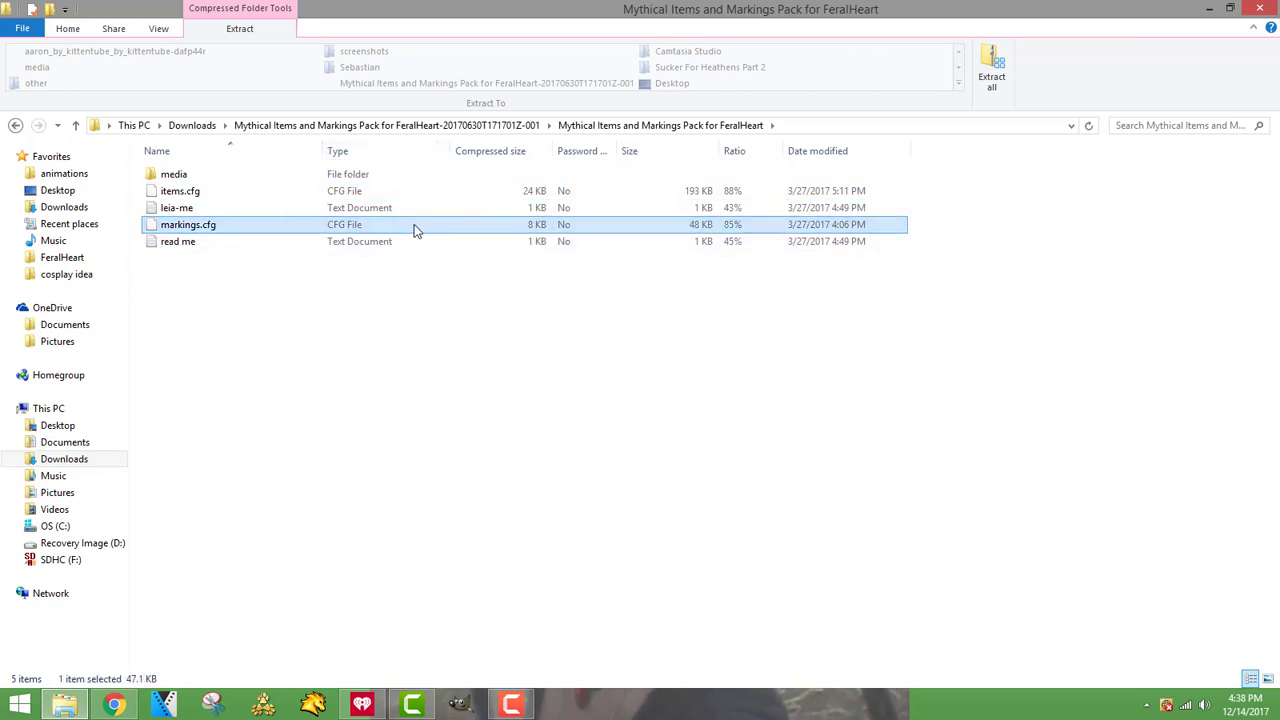
{"action": "left_click_drag", "start_coordinate": [227, 231], "coordinate": [95, 437]}
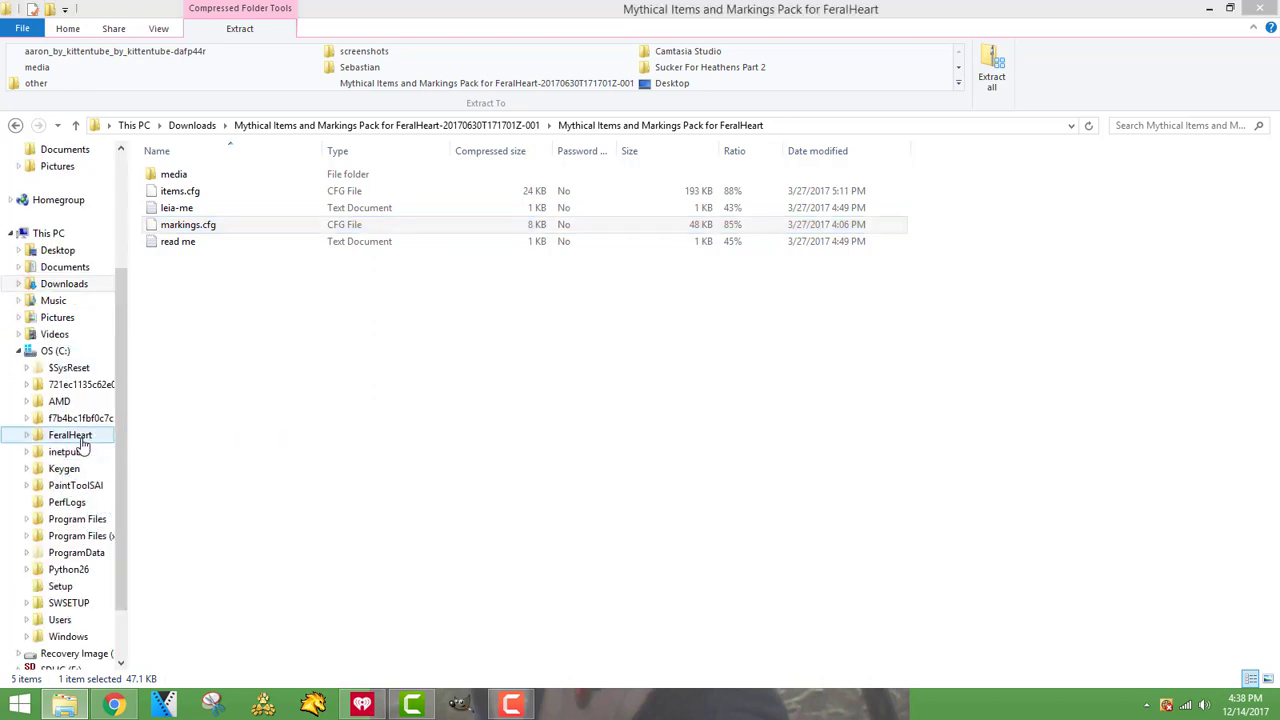
{"action": "left_click", "coordinate": [424, 222]}
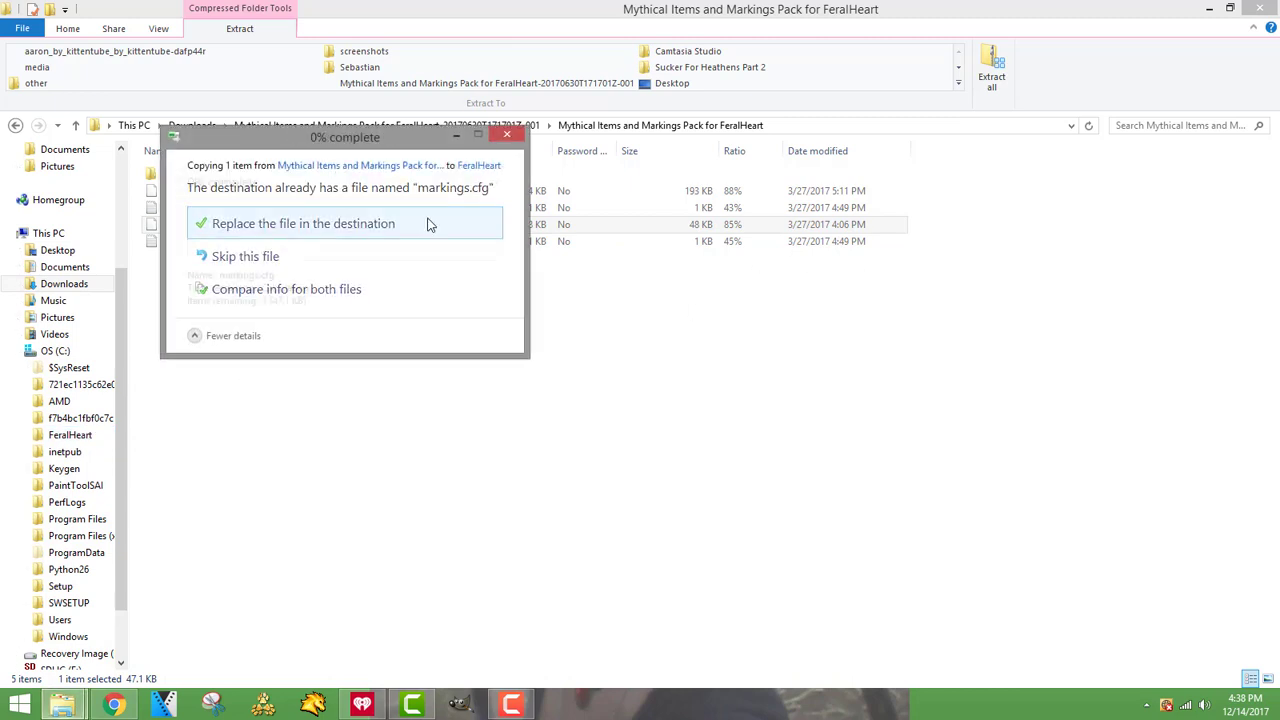
Step: Copy items.cfg from the pack into the FeralHeart folder on the C: drive, replacing the existing file
{"action": "left_click", "coordinate": [585, 192]}
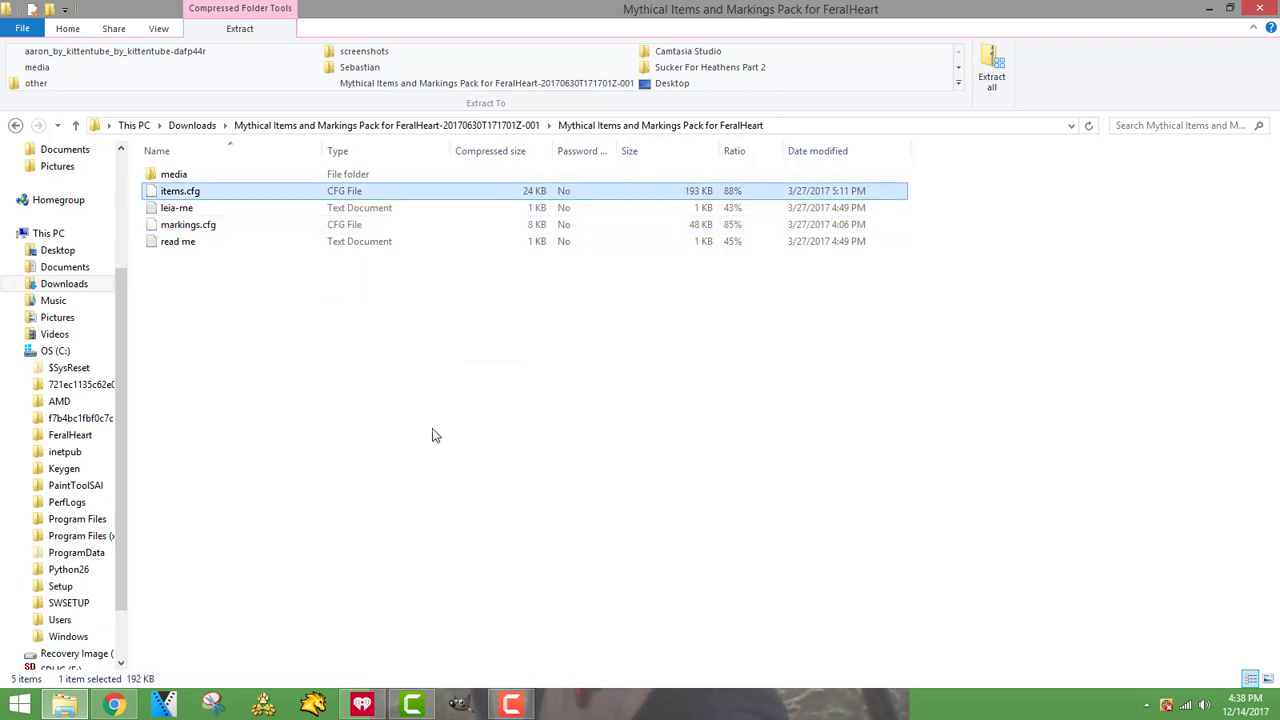
{"action": "left_click_drag", "start_coordinate": [674, 594], "coordinate": [70, 433]}
{"action": "left_click_drag", "start_coordinate": [163, 192], "coordinate": [70, 435]}
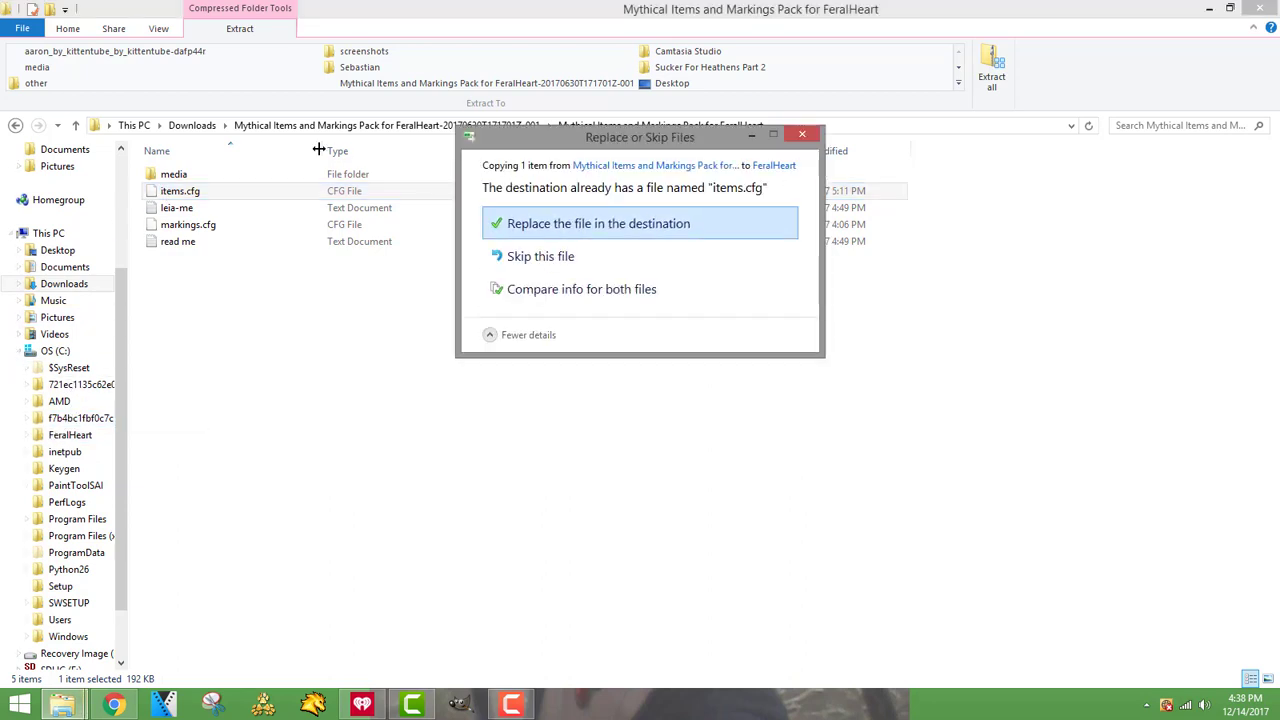
{"action": "key", "text": "Return"}
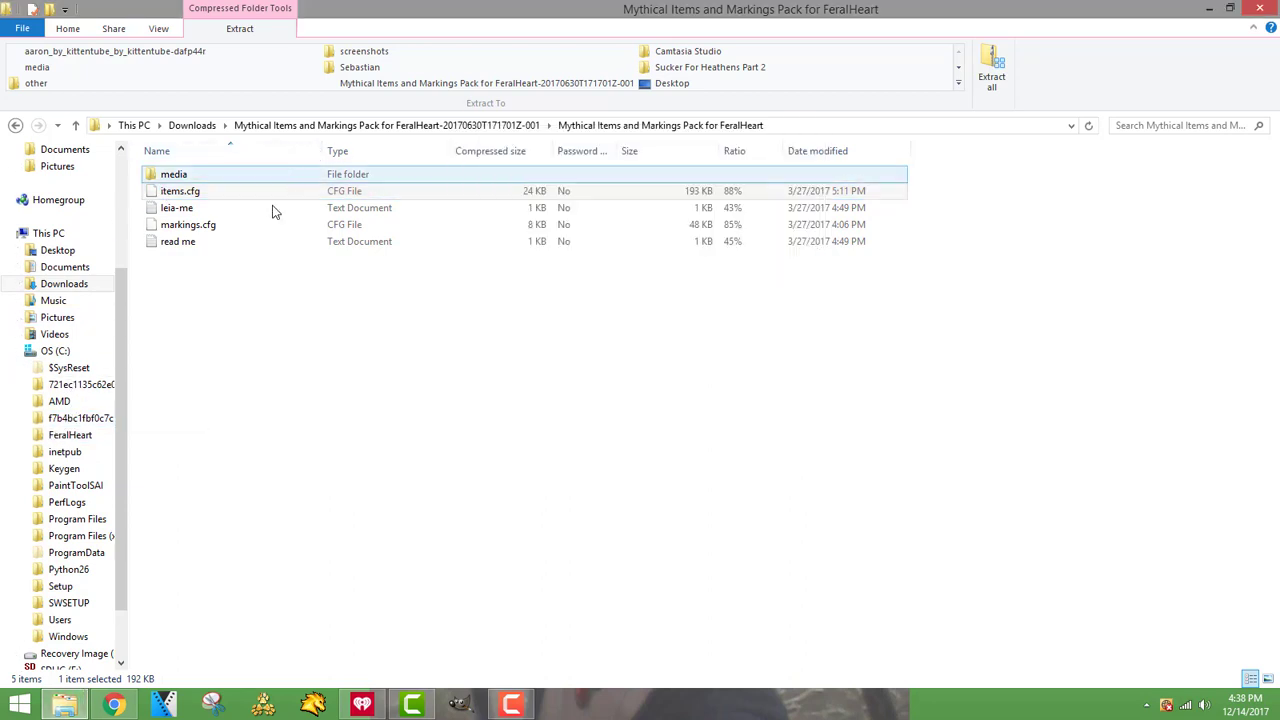
Step: Open the pack's media folder and its items subfolder
{"action": "key", "text": "Return"}
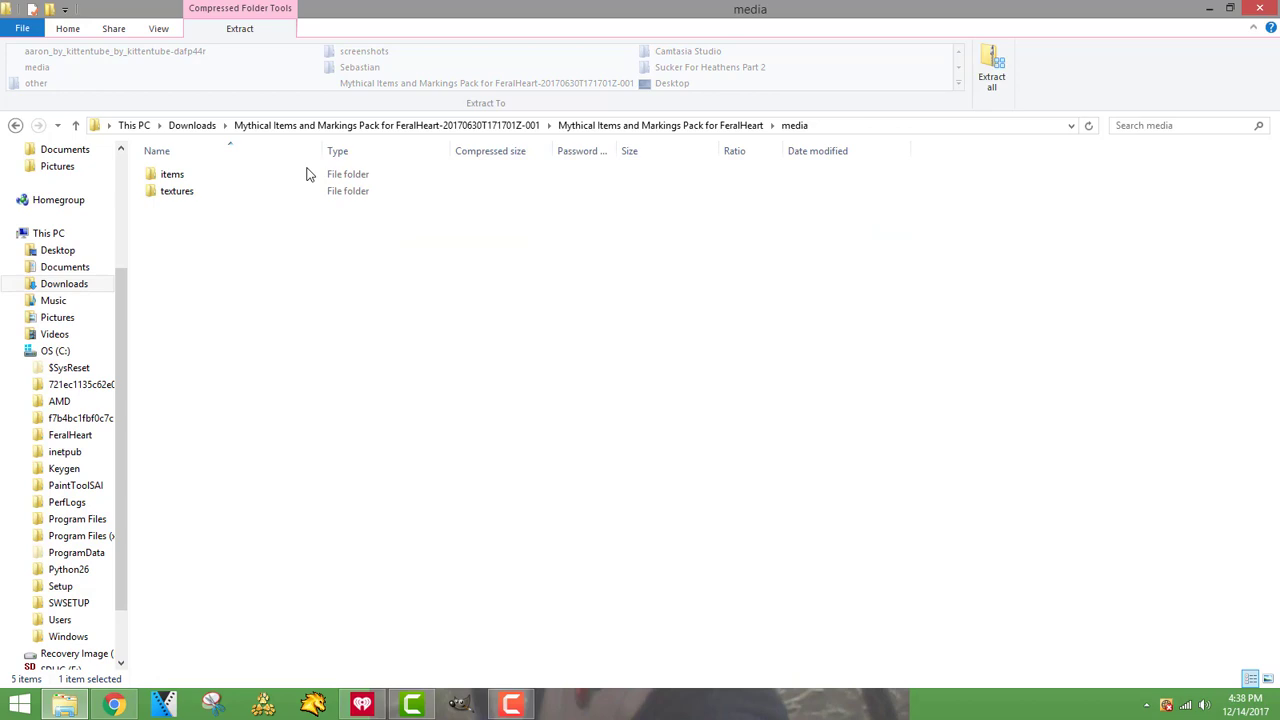
{"action": "left_click", "coordinate": [245, 179]}
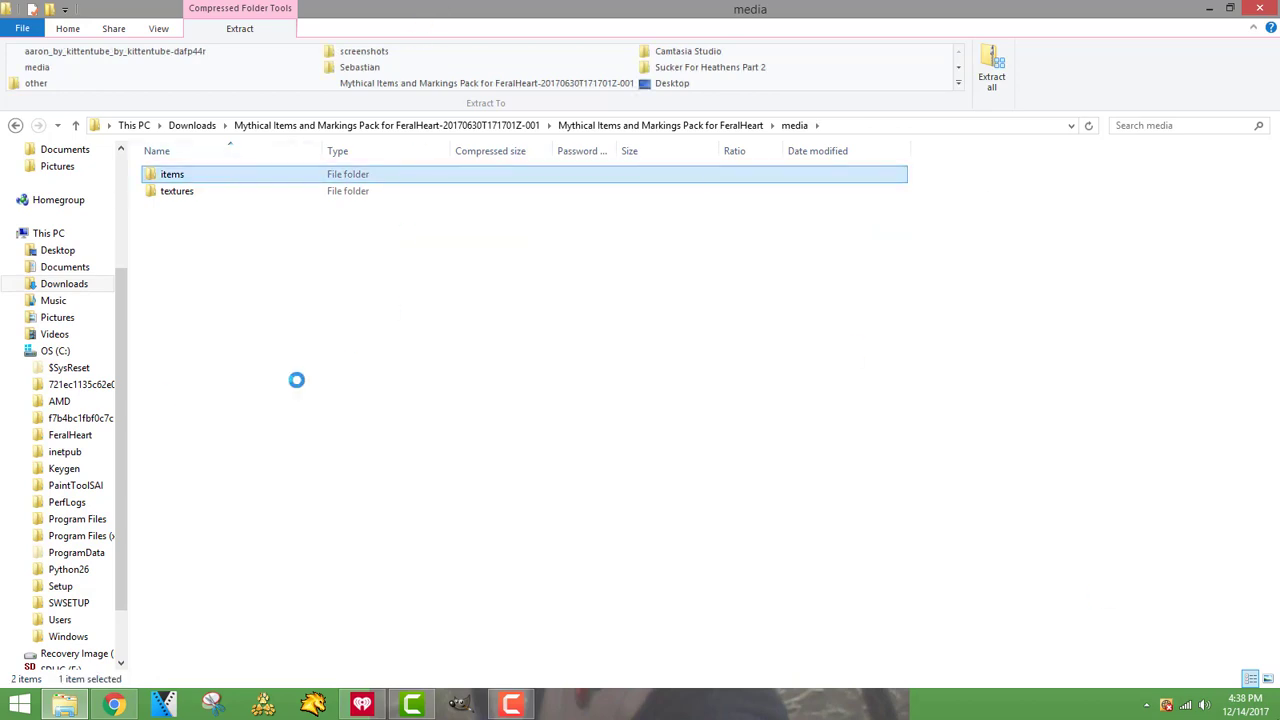
{"action": "key", "text": "Return"}
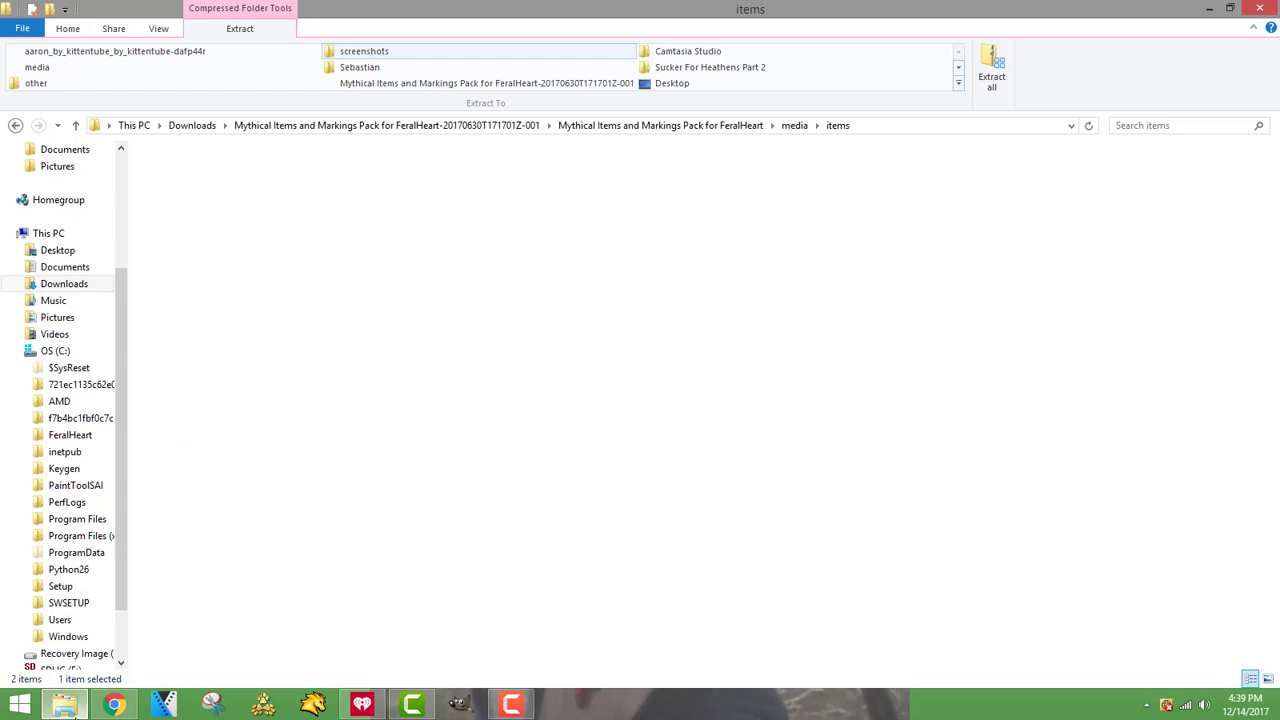
{"action": "mouse_move", "coordinate": [75, 705]}
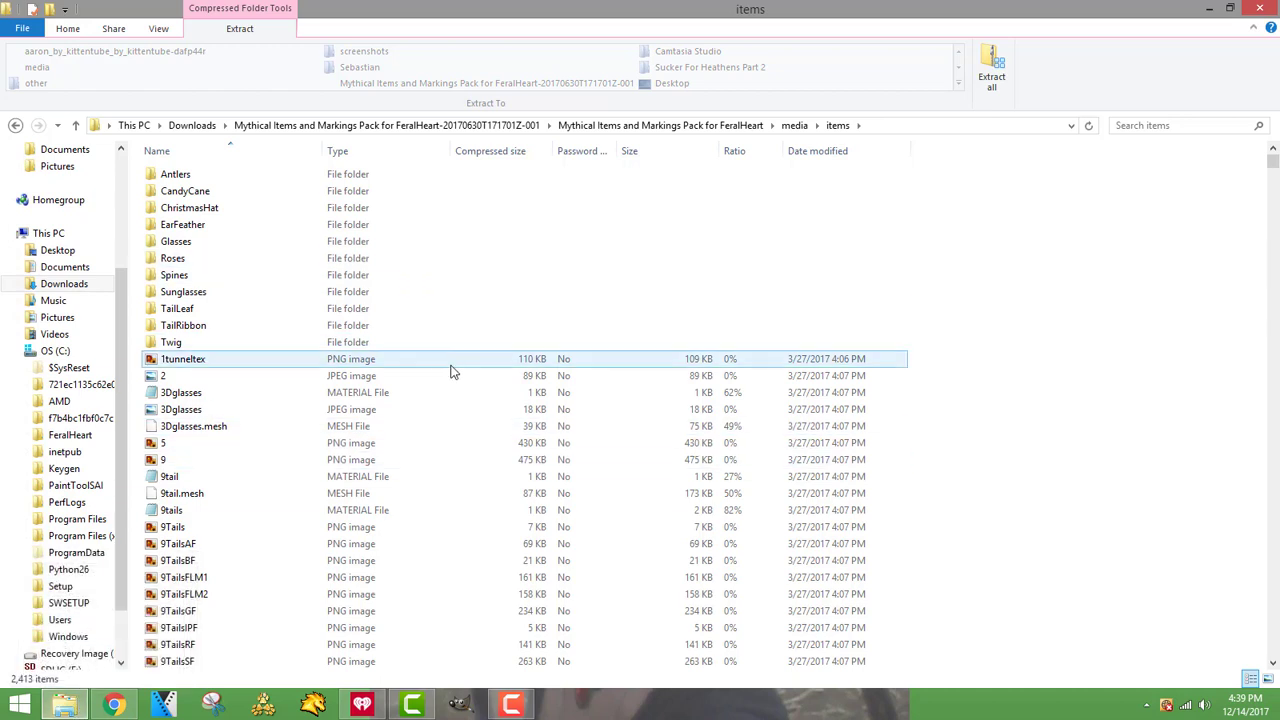
Step: Copy everything in the pack's items folder into the items folder under FeralHeart's media folder
{"action": "key", "text": "ctrl+a"}
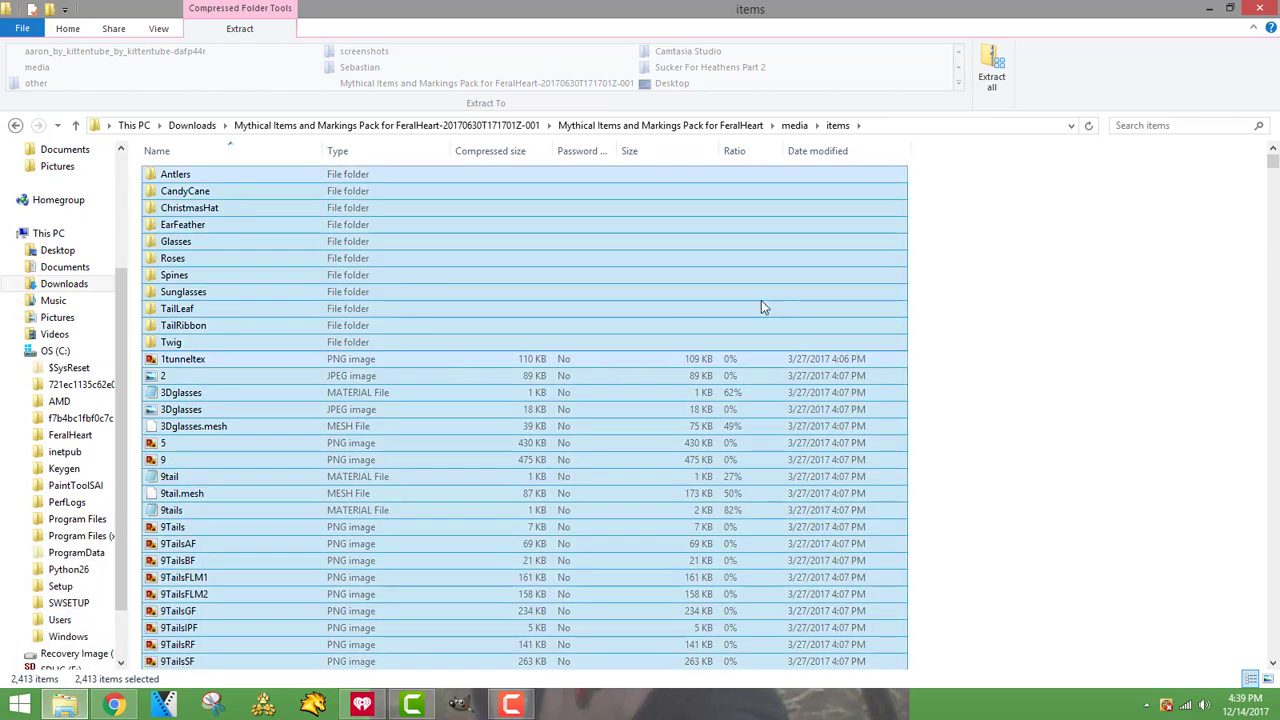
{"action": "left_click_drag", "start_coordinate": [205, 445], "coordinate": [96, 375]}
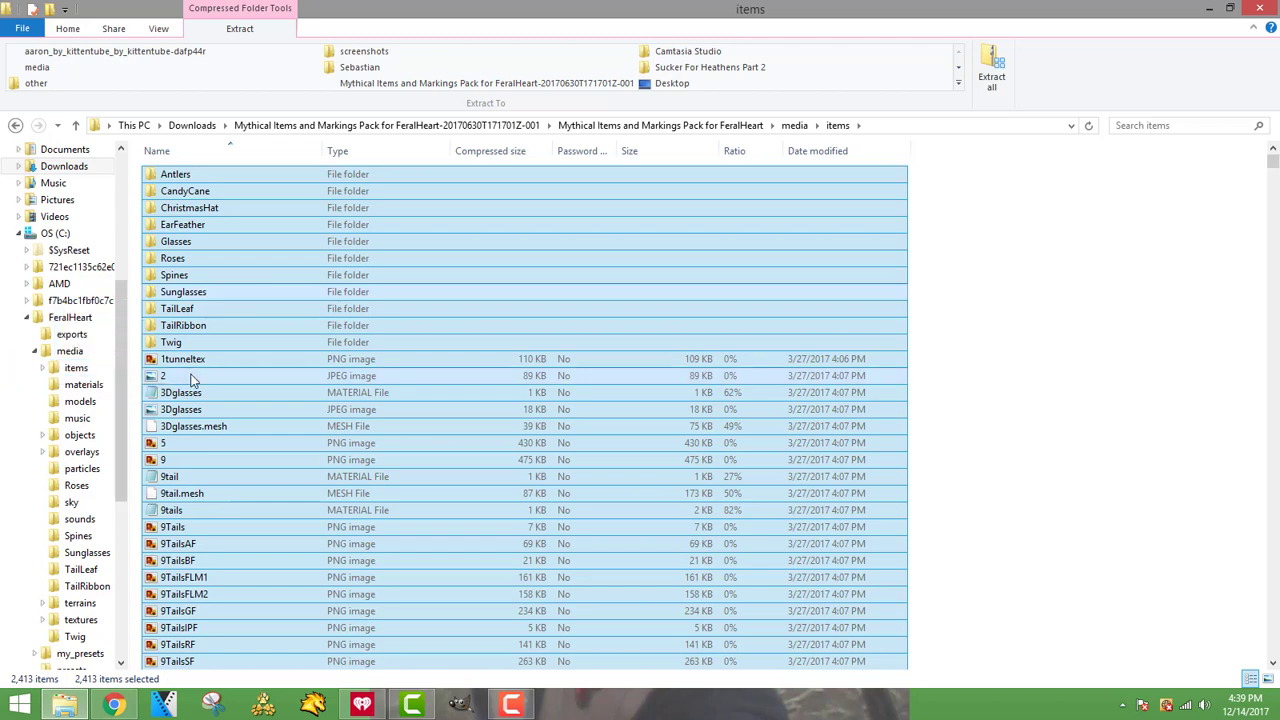
{"action": "left_click_drag", "start_coordinate": [291, 409], "coordinate": [97, 372]}
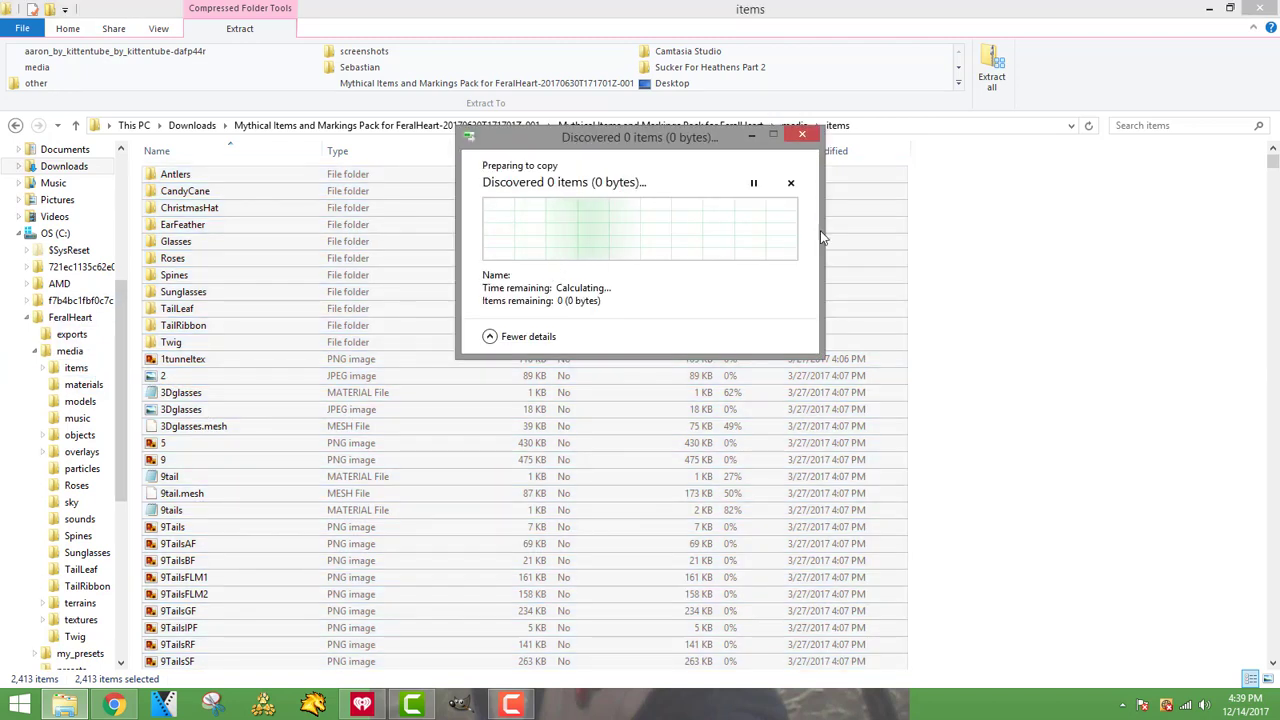
{"action": "left_click", "coordinate": [490, 337]}
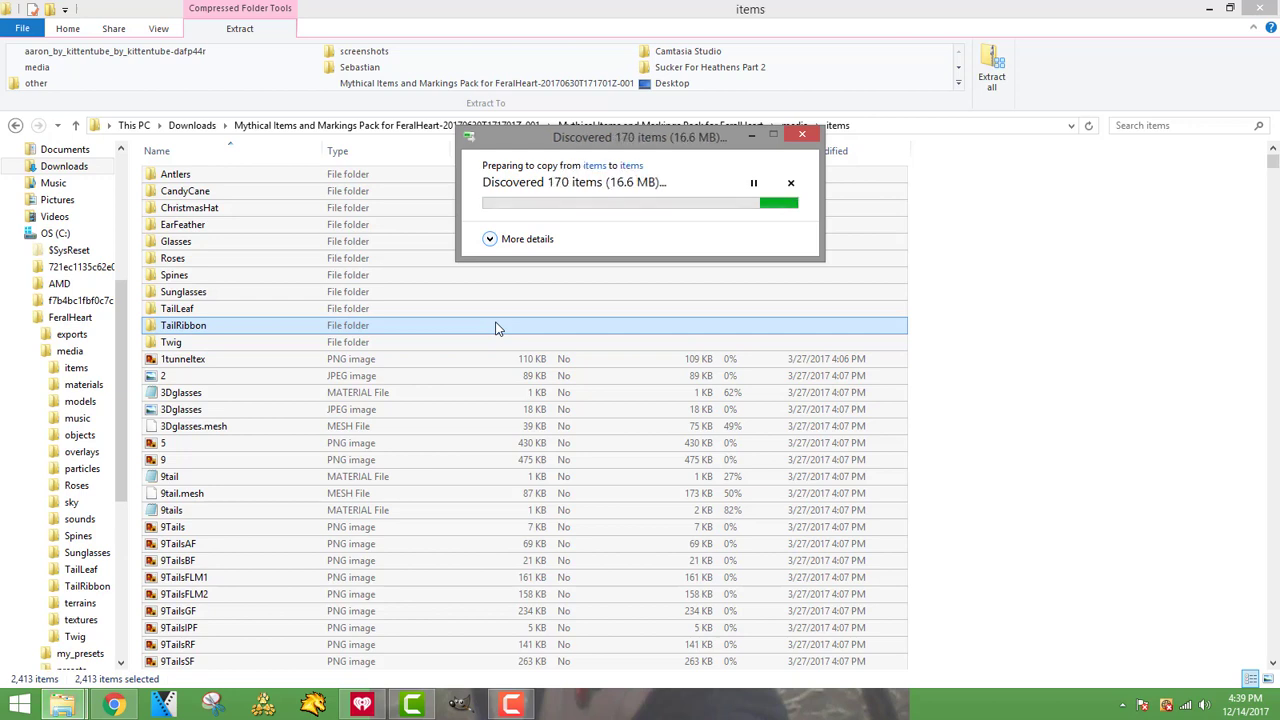
{"action": "key", "text": "ctrl+v"}
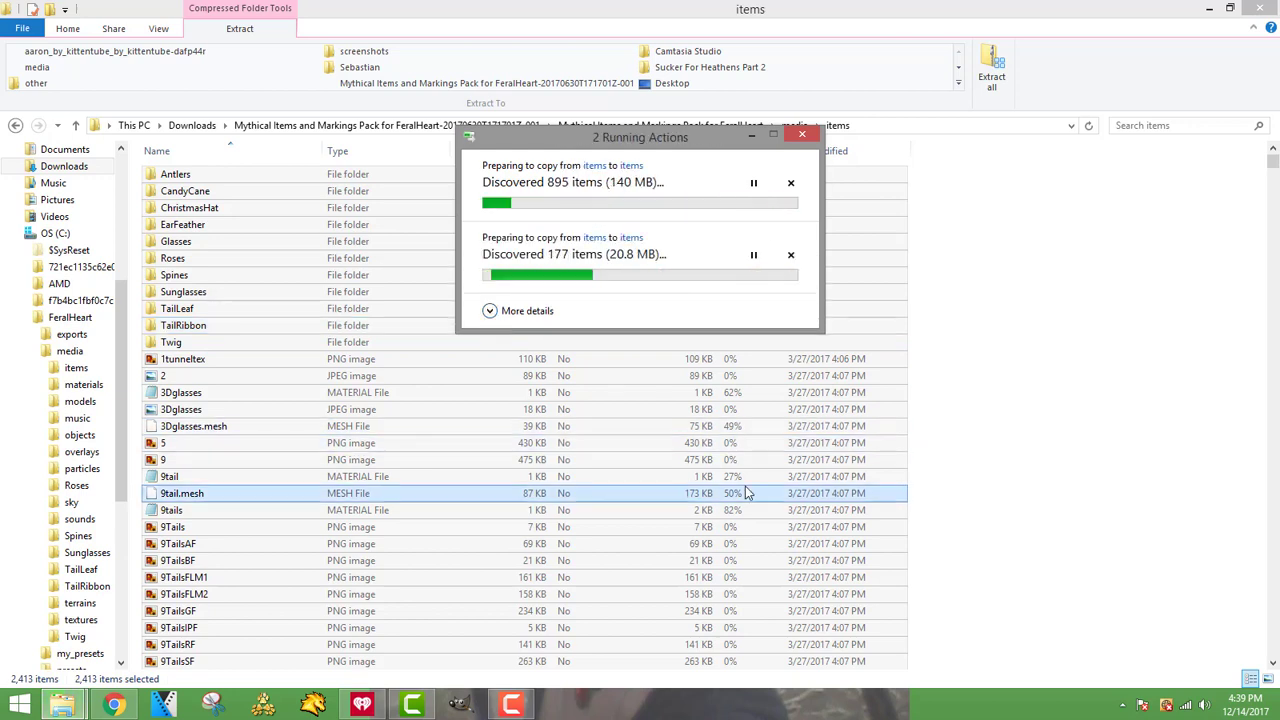
{"action": "left_click", "coordinate": [802, 134]}
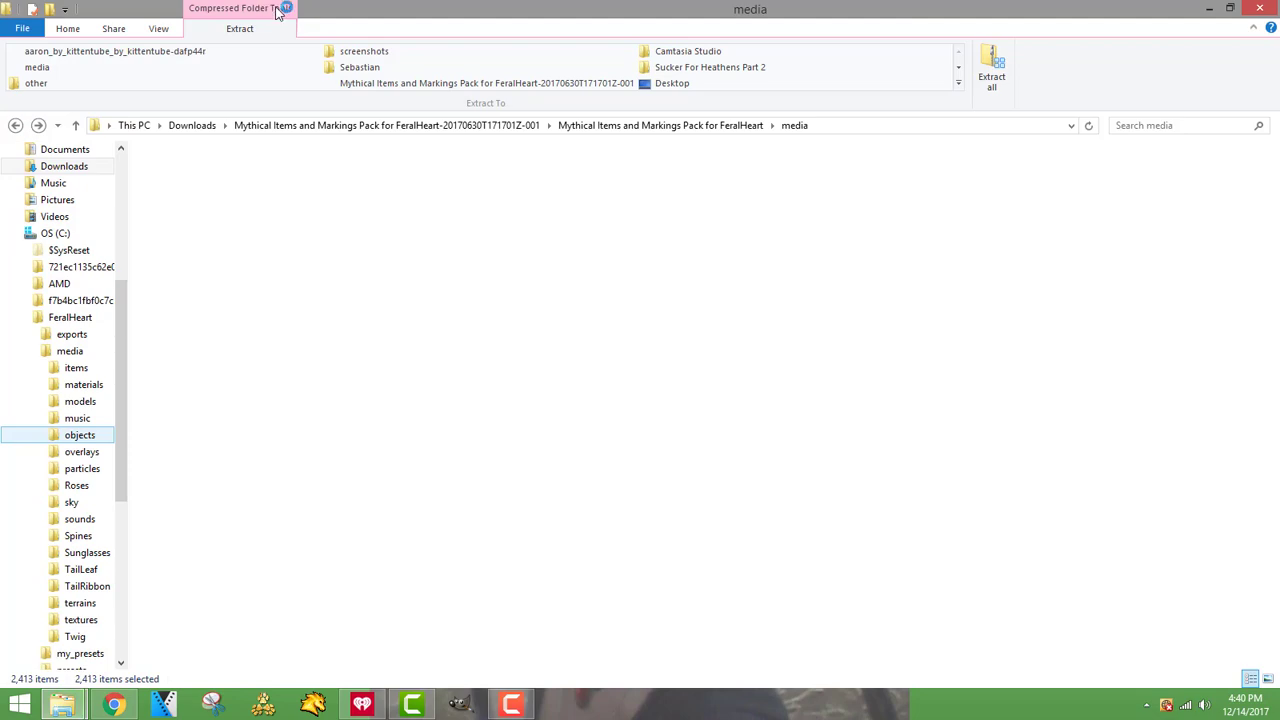
Step: Open the markings folder inside the pack's media textures folder
{"action": "left_click", "coordinate": [60, 620]}
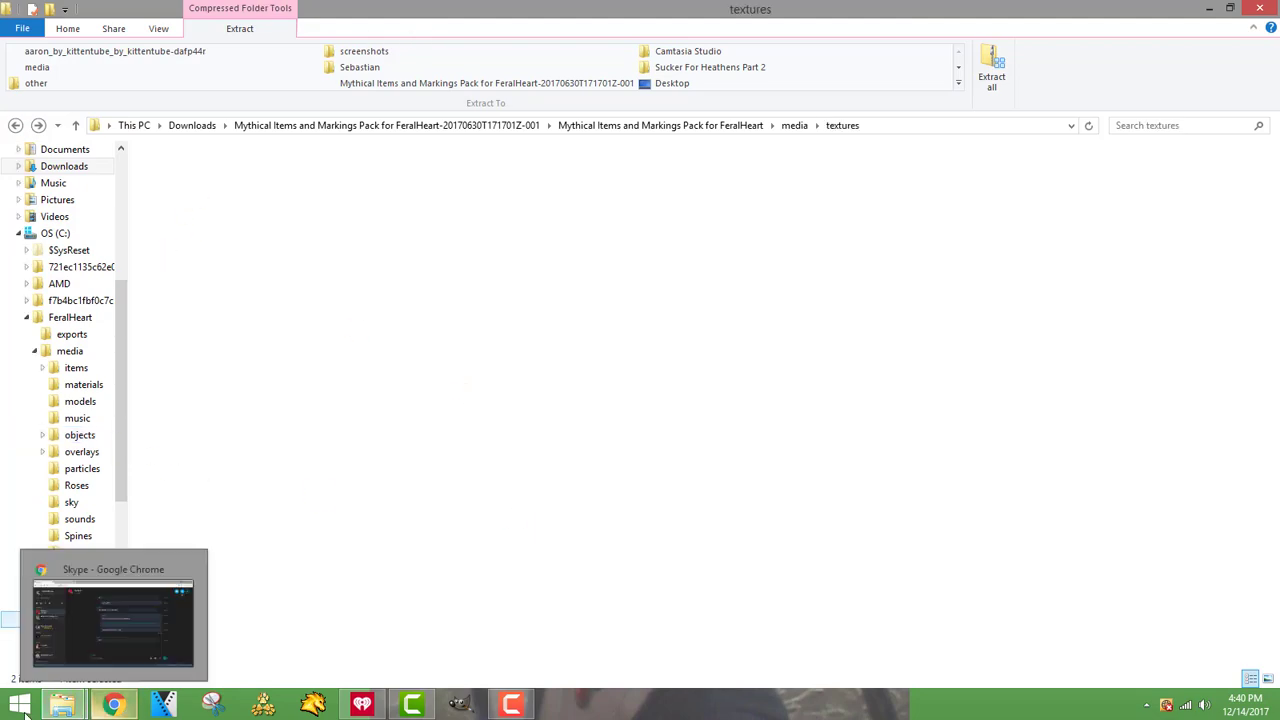
{"action": "left_click", "coordinate": [266, 174]}
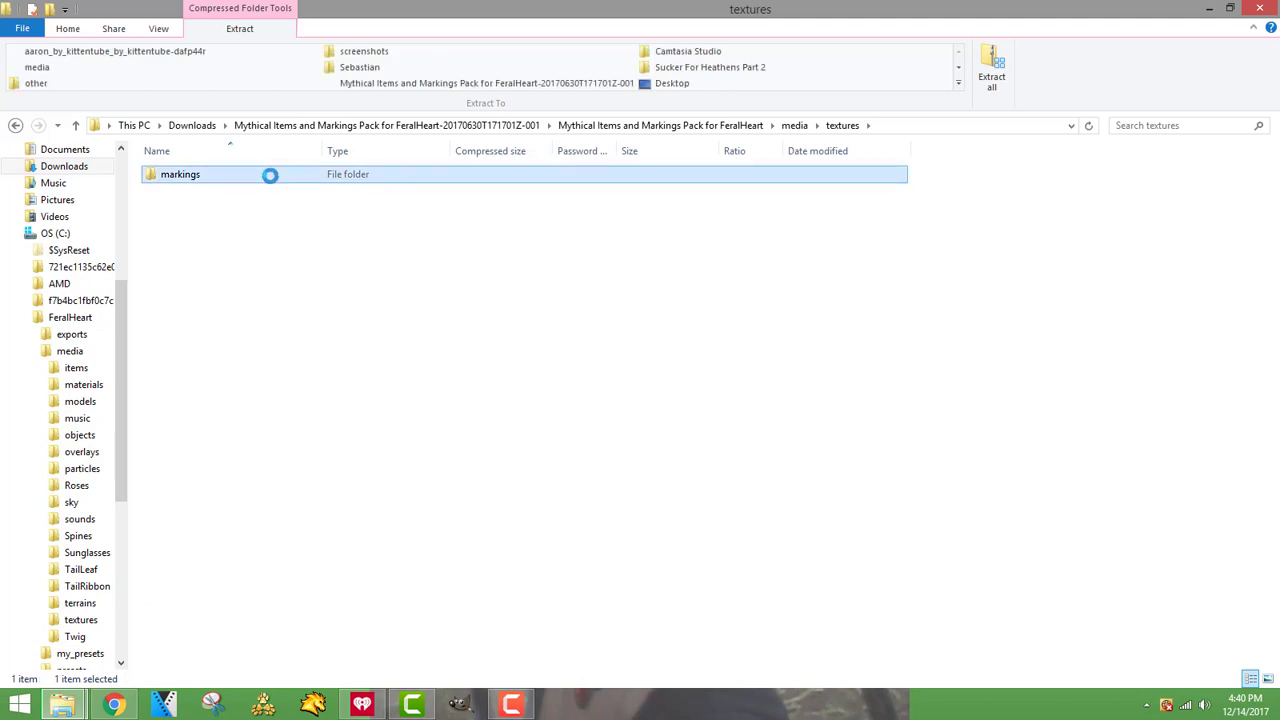
{"action": "double_click", "coordinate": [270, 174]}
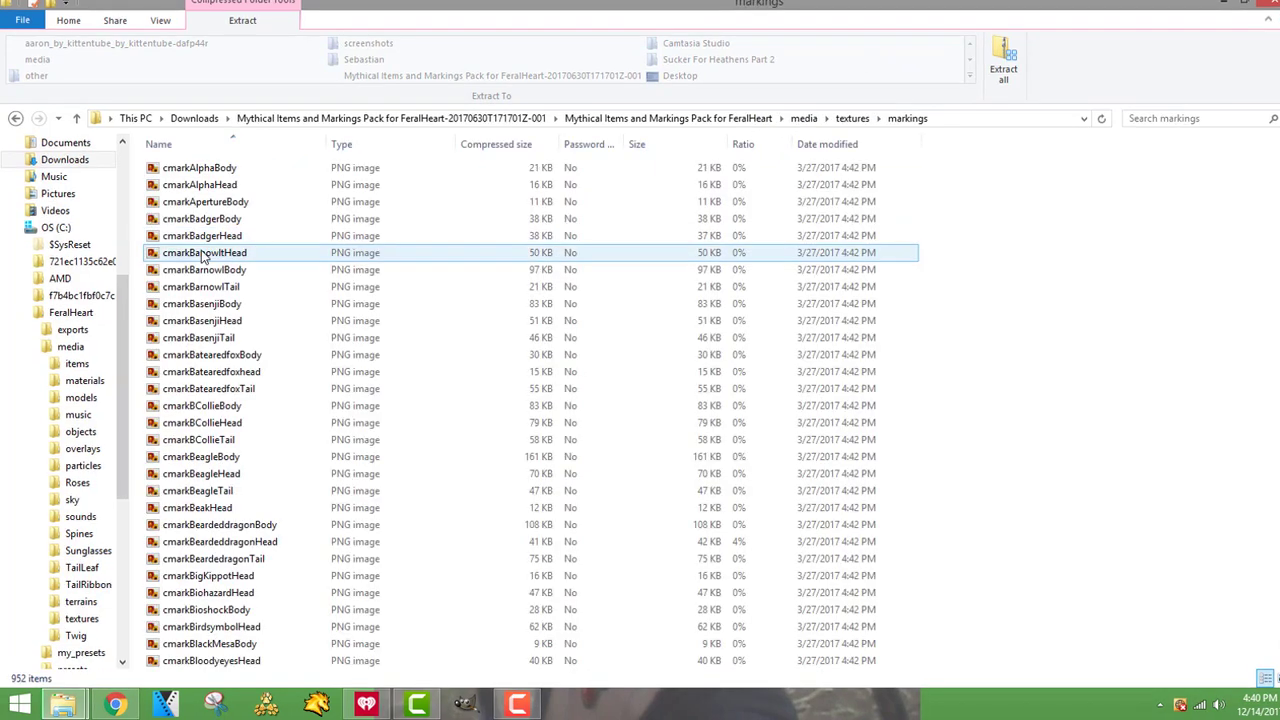
Step: Copy all the pack's marking images into FeralHeart's media\textures\markings folder and bring up the copy progress
{"action": "key", "text": "ctrl+a"}
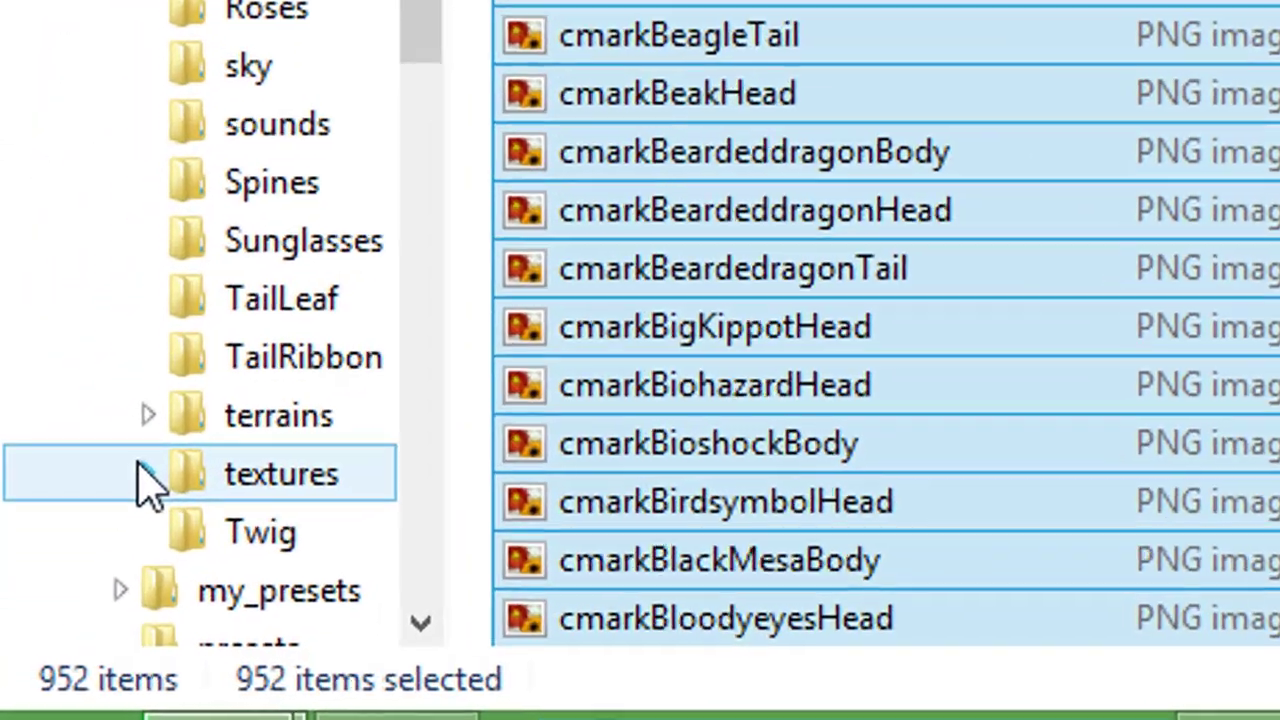
{"action": "left_click", "coordinate": [43, 619]}
{"action": "left_click_drag", "start_coordinate": [1143, 323], "coordinate": [392, 410]}
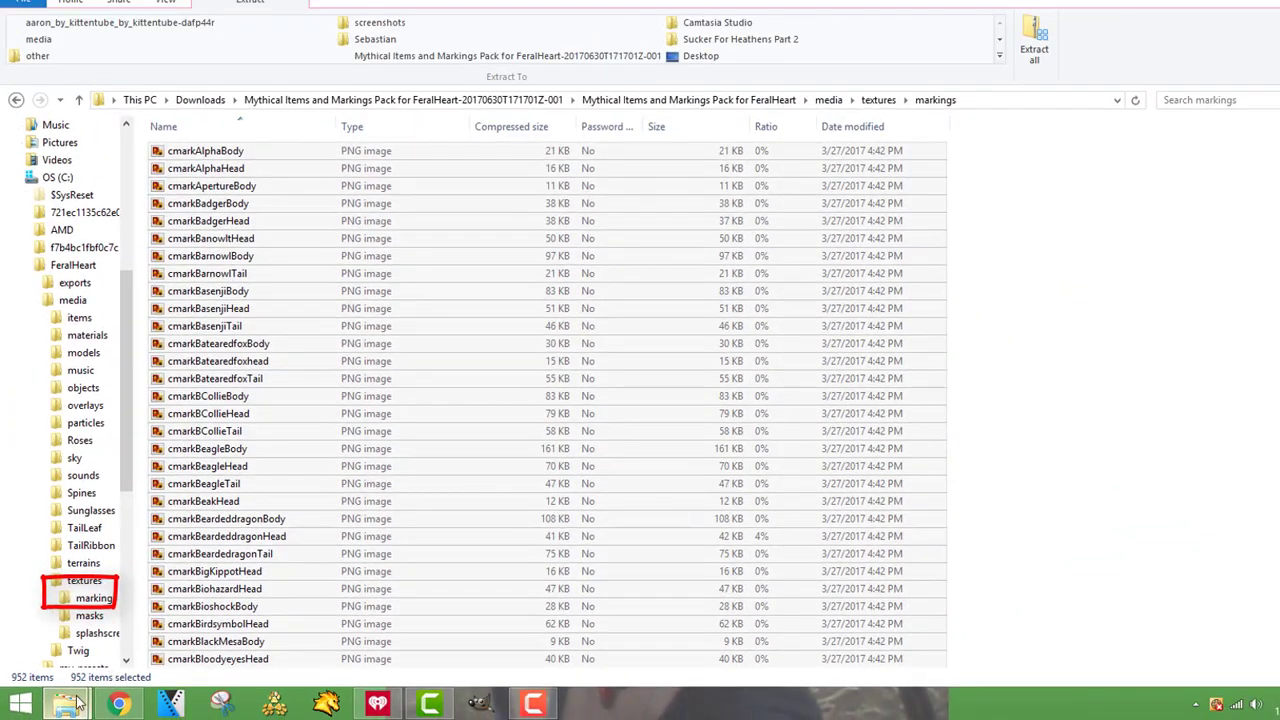
{"action": "mouse_move", "coordinate": [64, 708]}
{"action": "left_click", "coordinate": [240, 630]}
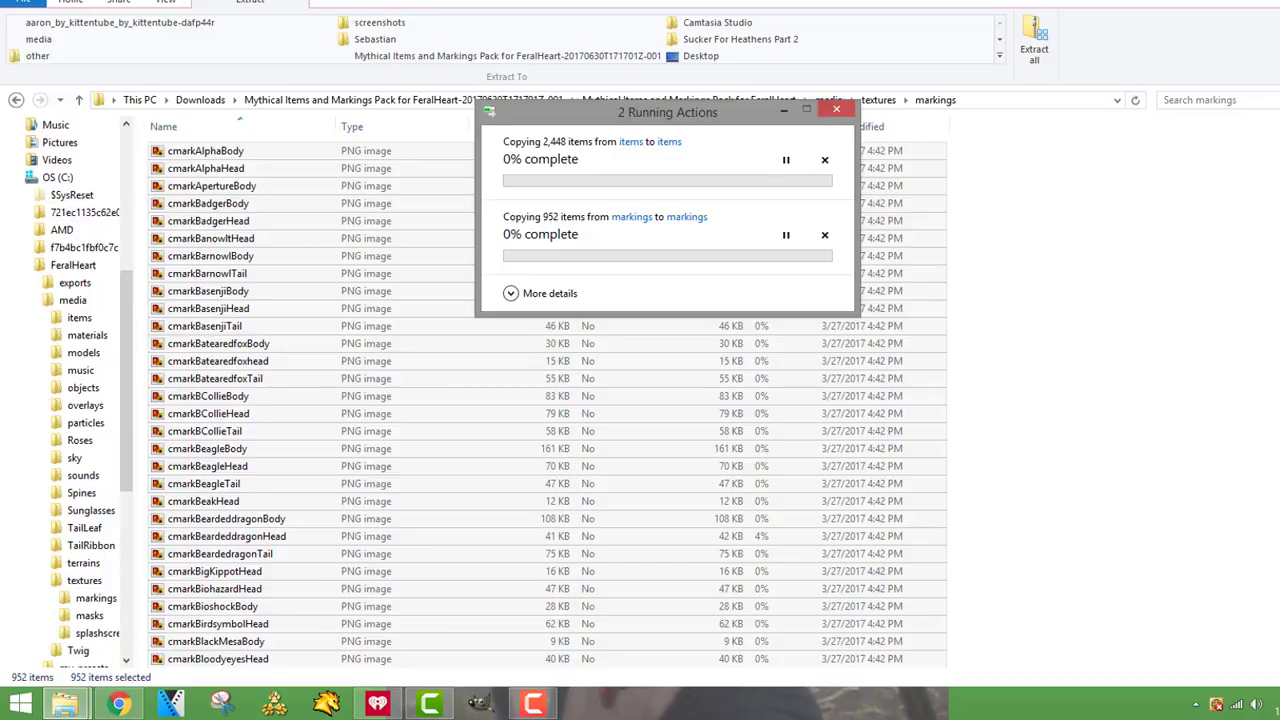
Step: Switch to Skype in Chrome and send the message "o it died" in the open chat
{"action": "key", "text": "alt+Tab"}
{"action": "left_click", "coordinate": [556, 620]}
{"action": "type", "text": "o"}
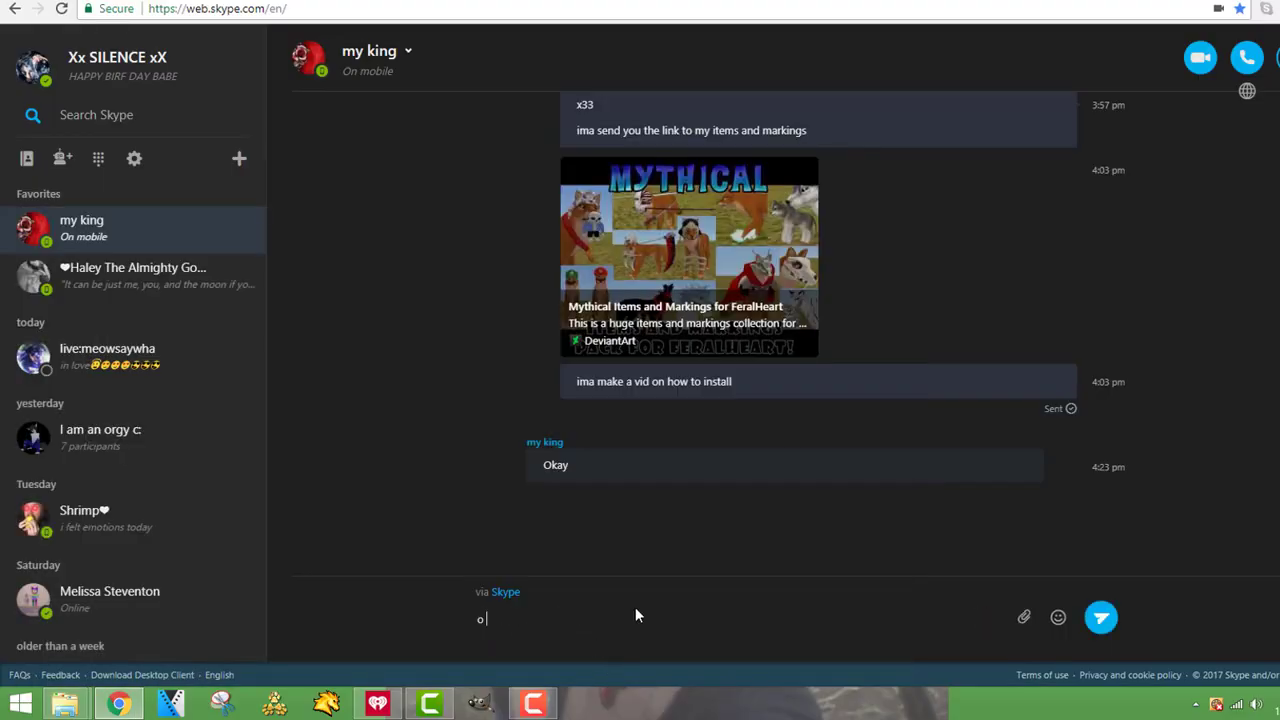
{"action": "type", "text": " it died"}
{"action": "key", "text": "Return"}
Step: Return to the running copy operations and replace the same-named marking files in the destination
{"action": "mouse_move", "coordinate": [65, 703]}
{"action": "left_click", "coordinate": [230, 612]}
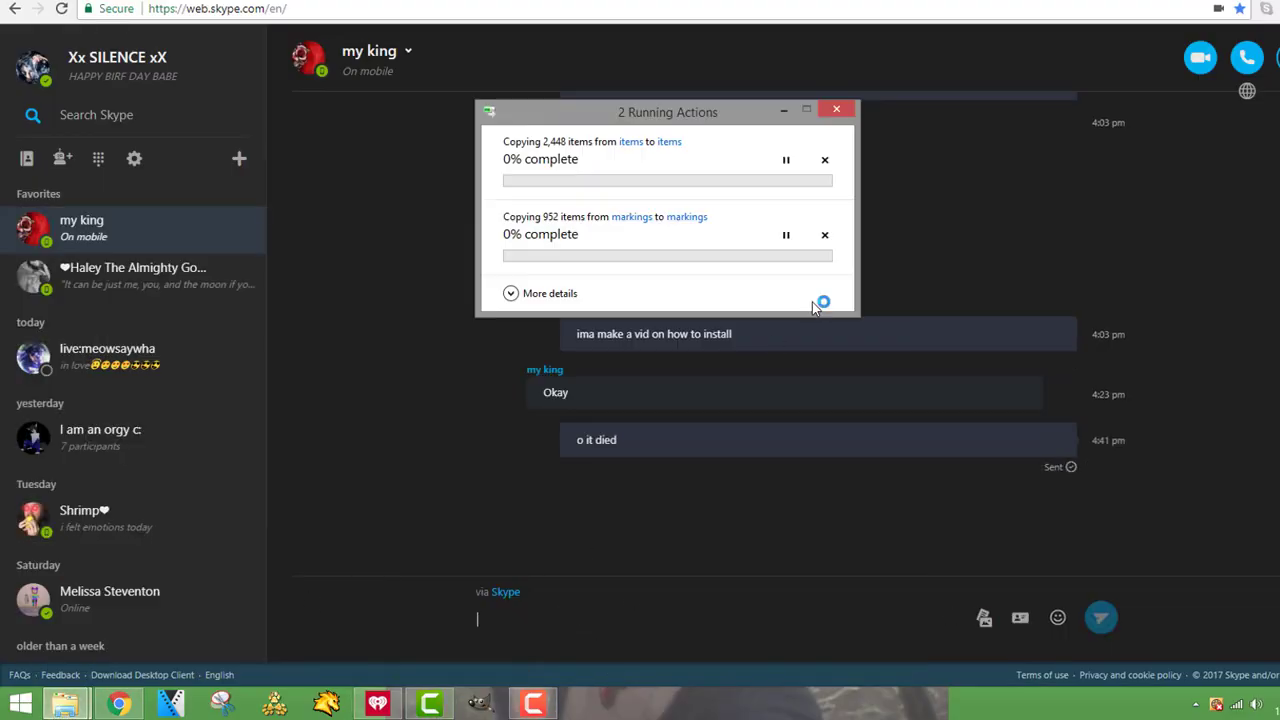
{"action": "left_click", "coordinate": [510, 293]}
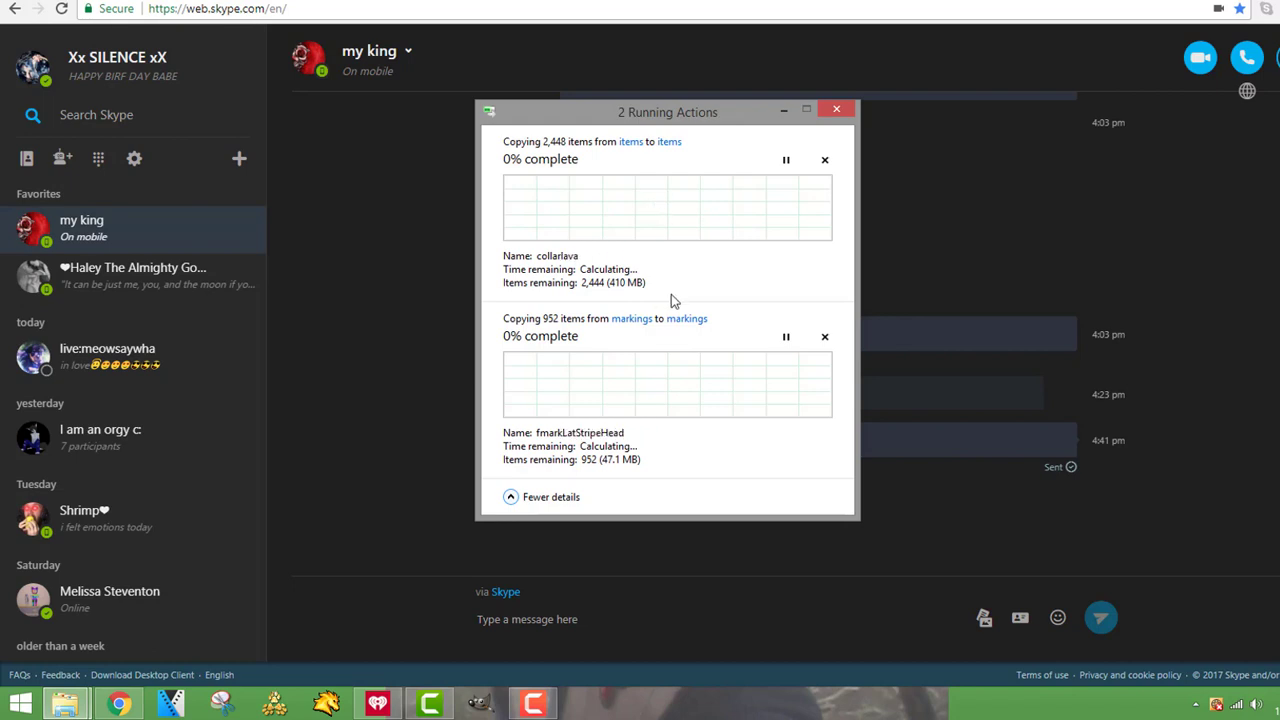
{"action": "left_click", "coordinate": [511, 497]}
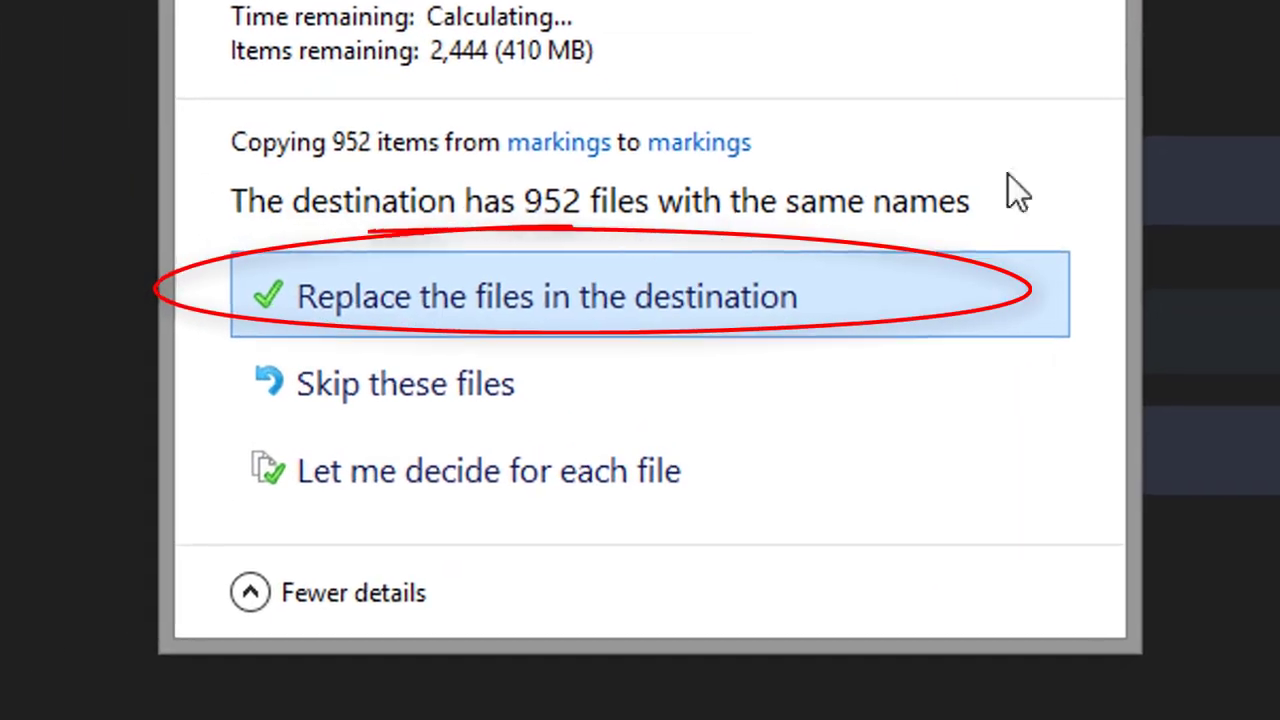
{"action": "left_click", "coordinate": [540, 303]}
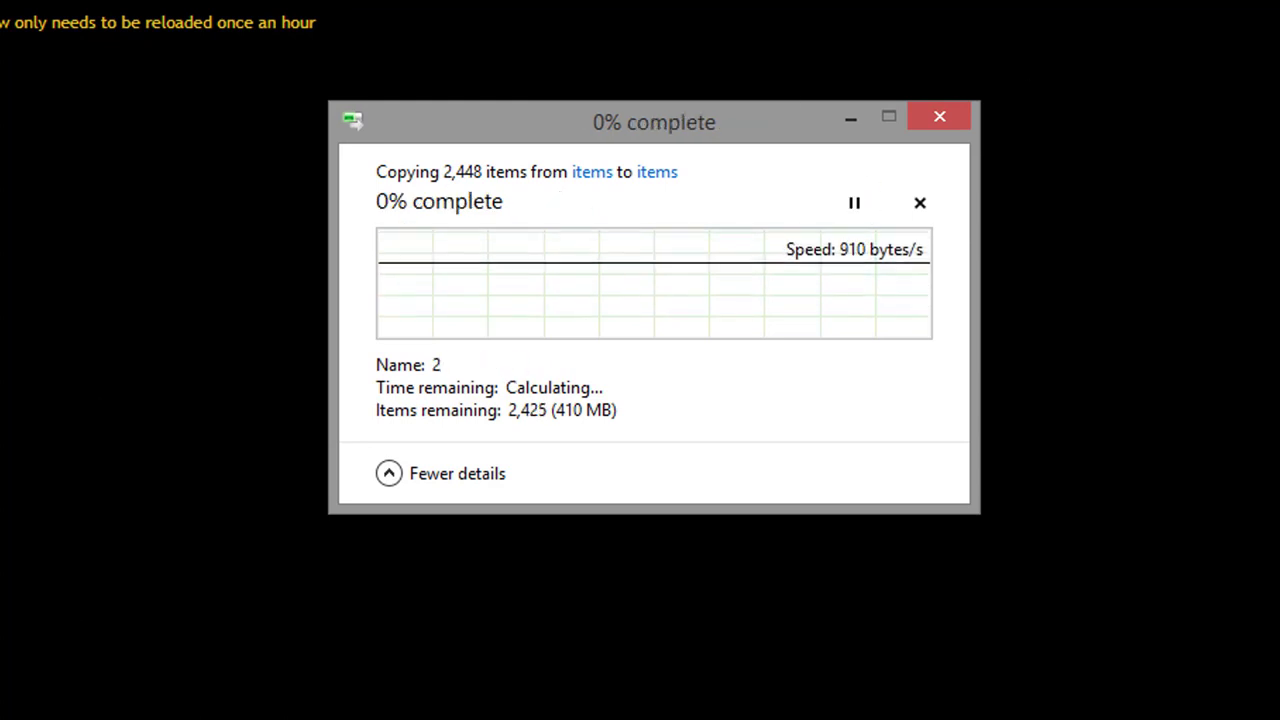
Step: Check the Explorer window, return to the FeralHeart login page in Chrome, and launch the game
{"action": "left_click", "coordinate": [1262, 640]}
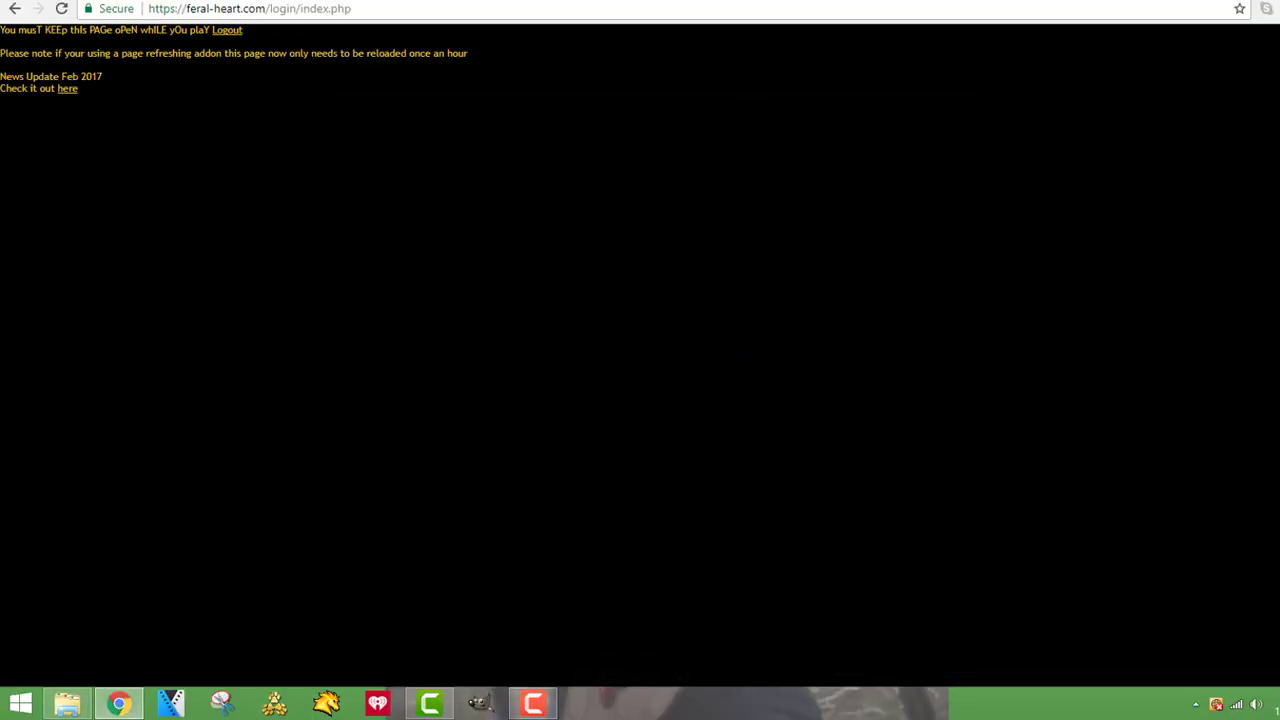
{"action": "left_click", "coordinate": [70, 703]}
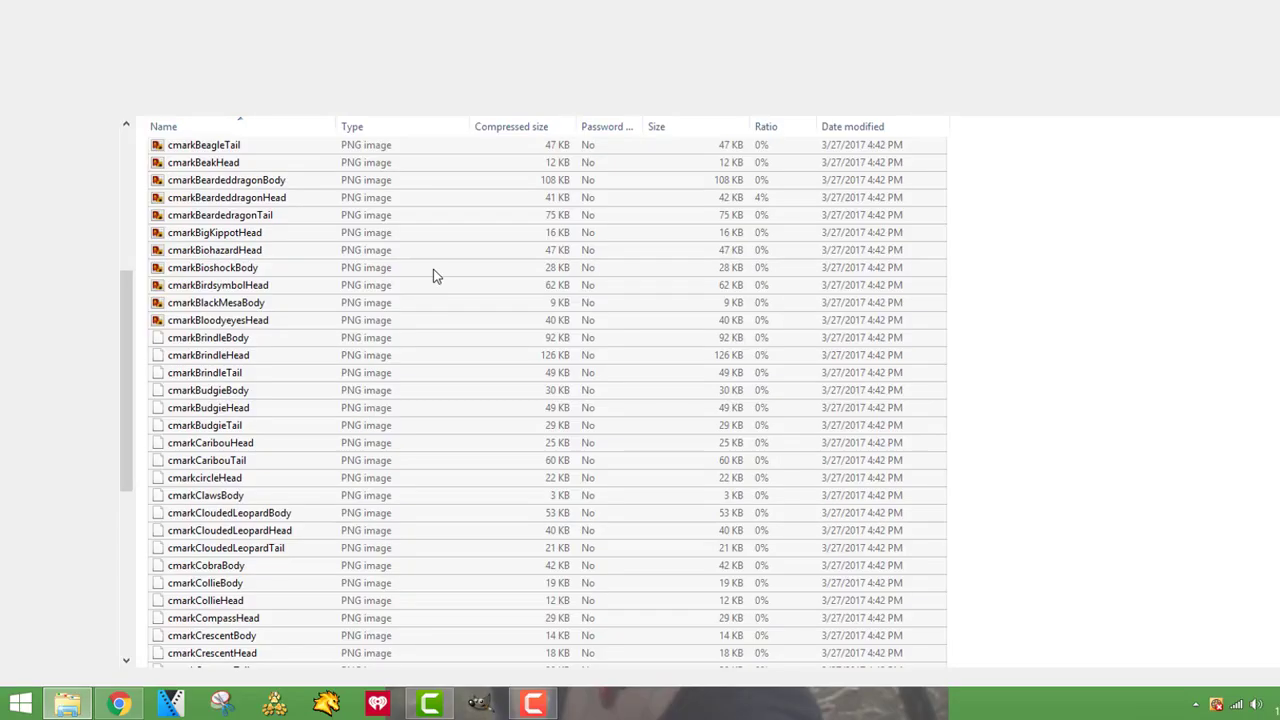
{"action": "key", "text": "ctrl+a"}
{"action": "key", "text": "alt+Tab"}
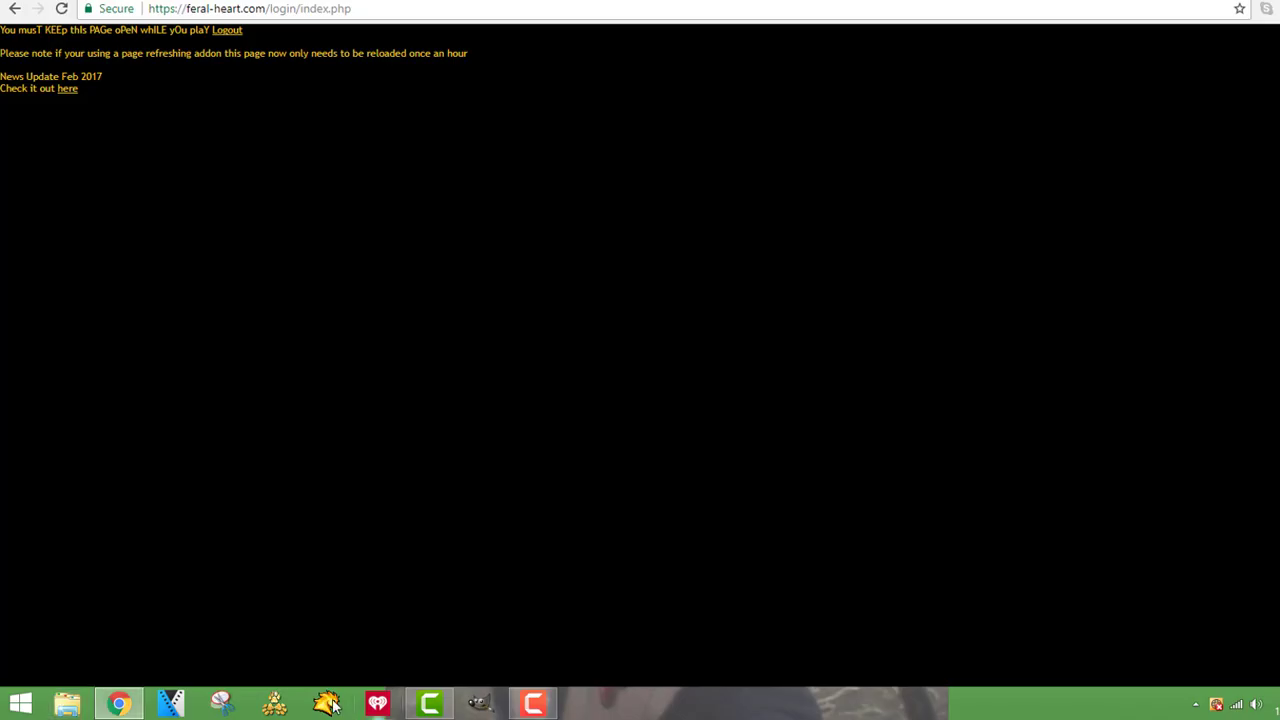
{"action": "left_click", "coordinate": [284, 702]}
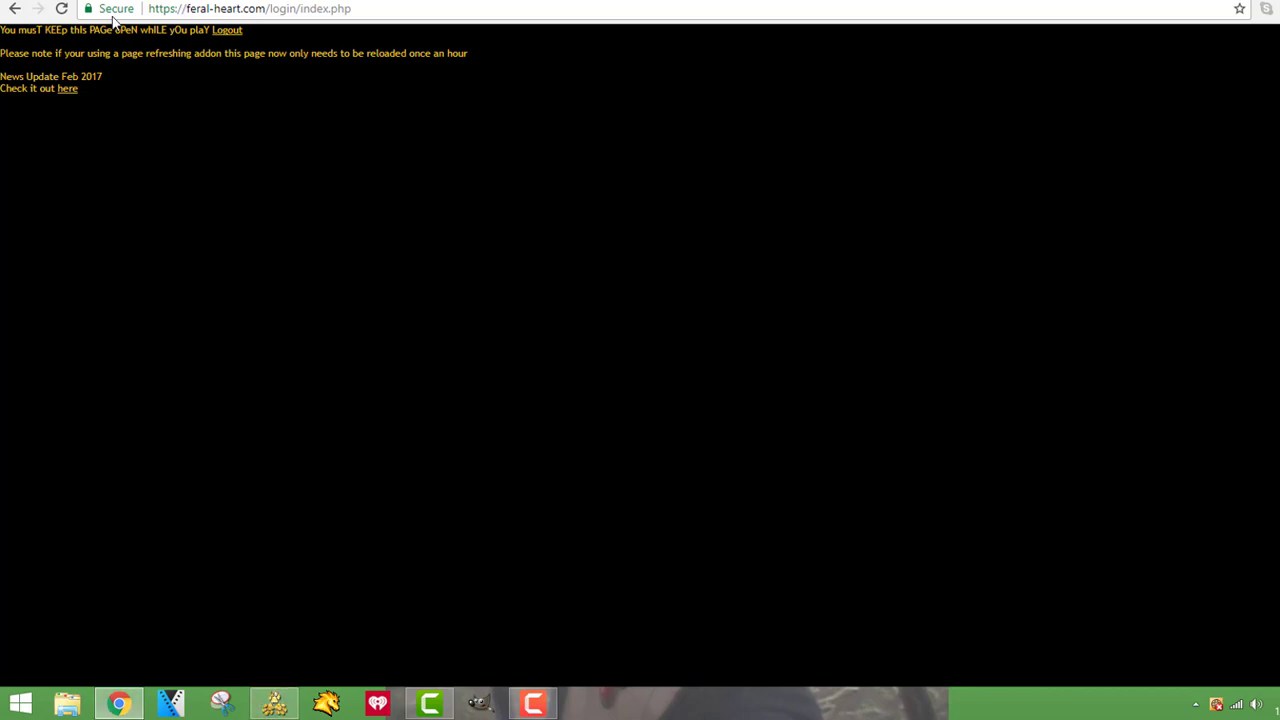
Step: Return to the FeralHeart login page in Chrome, bring the launched game window forward, and pause the Camtasia recording
{"action": "left_click", "coordinate": [447, 7]}
{"action": "left_click", "coordinate": [430, 427]}
{"action": "left_click", "coordinate": [274, 703]}
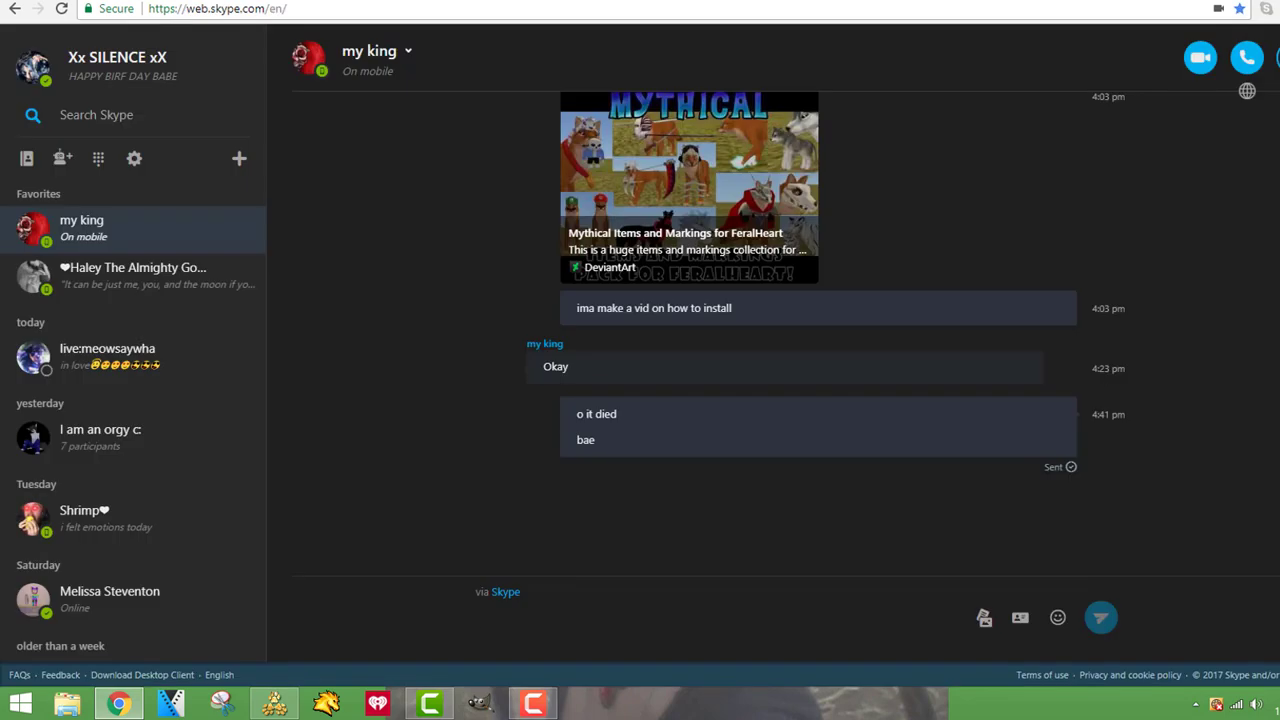
{"action": "key", "text": "ctrl+Tab"}
{"action": "left_click", "coordinate": [275, 704]}
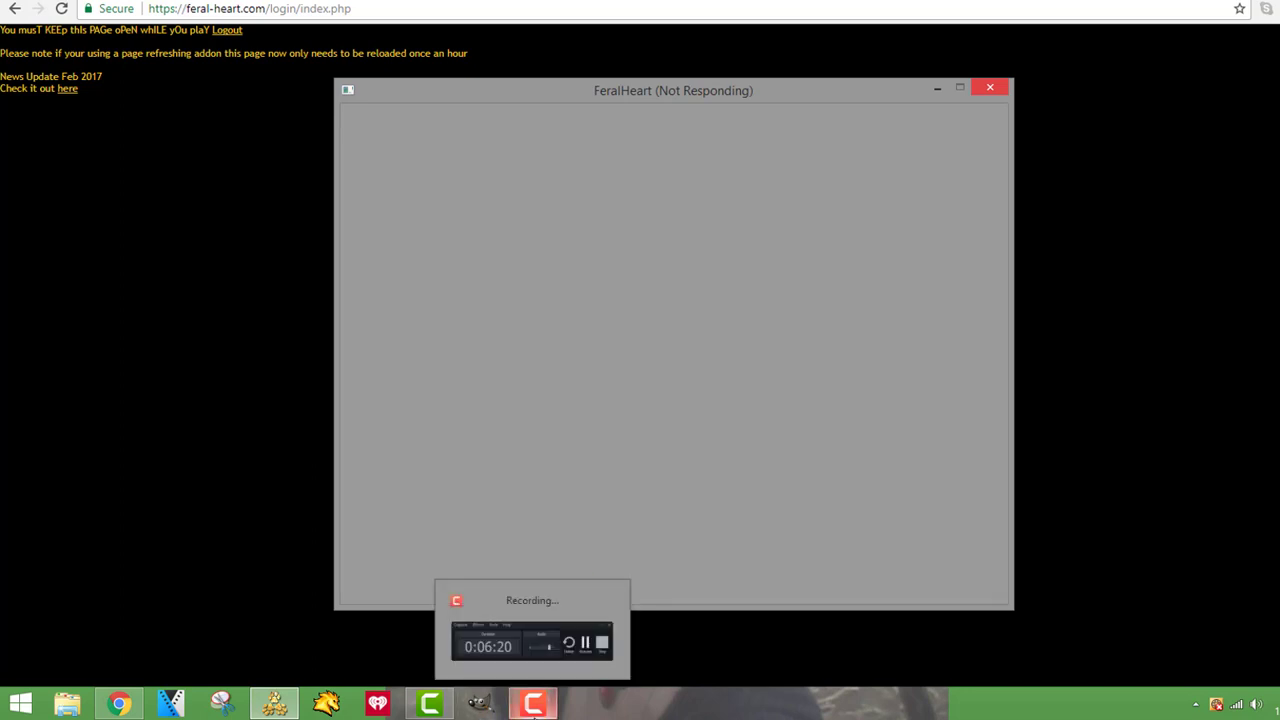
{"action": "left_click", "coordinate": [533, 705]}
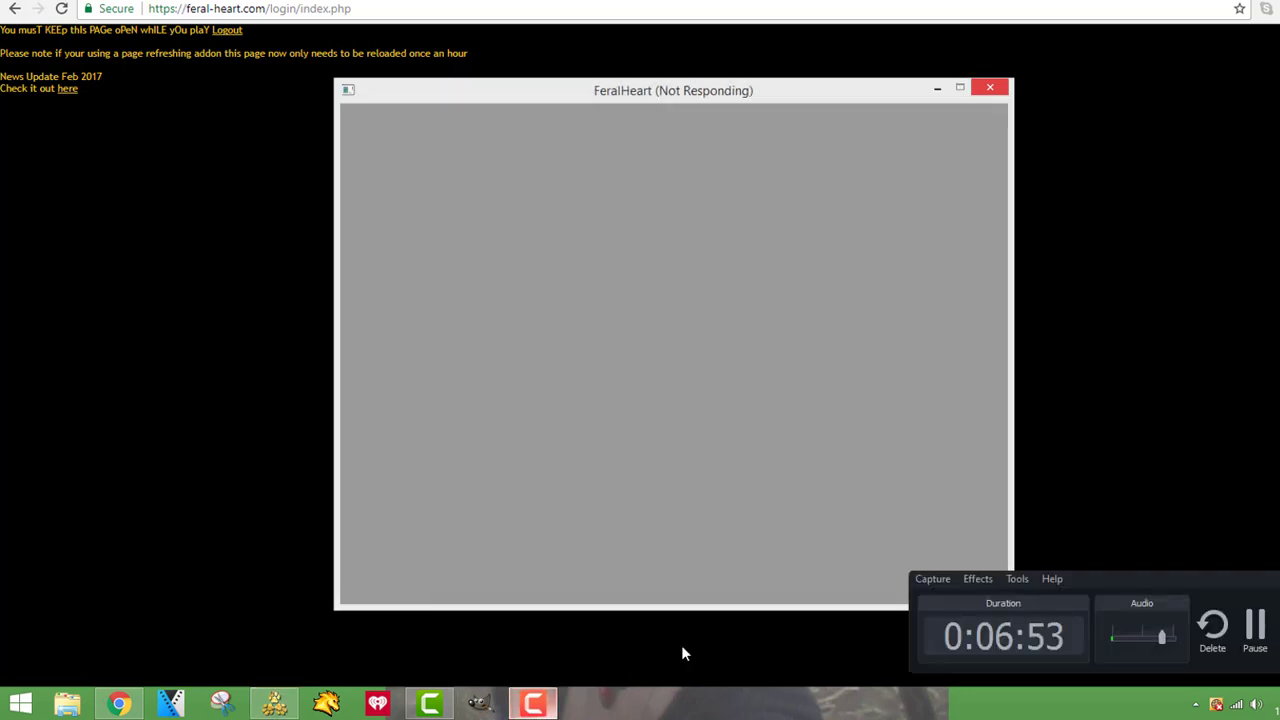
{"action": "left_click", "coordinate": [1260, 648]}
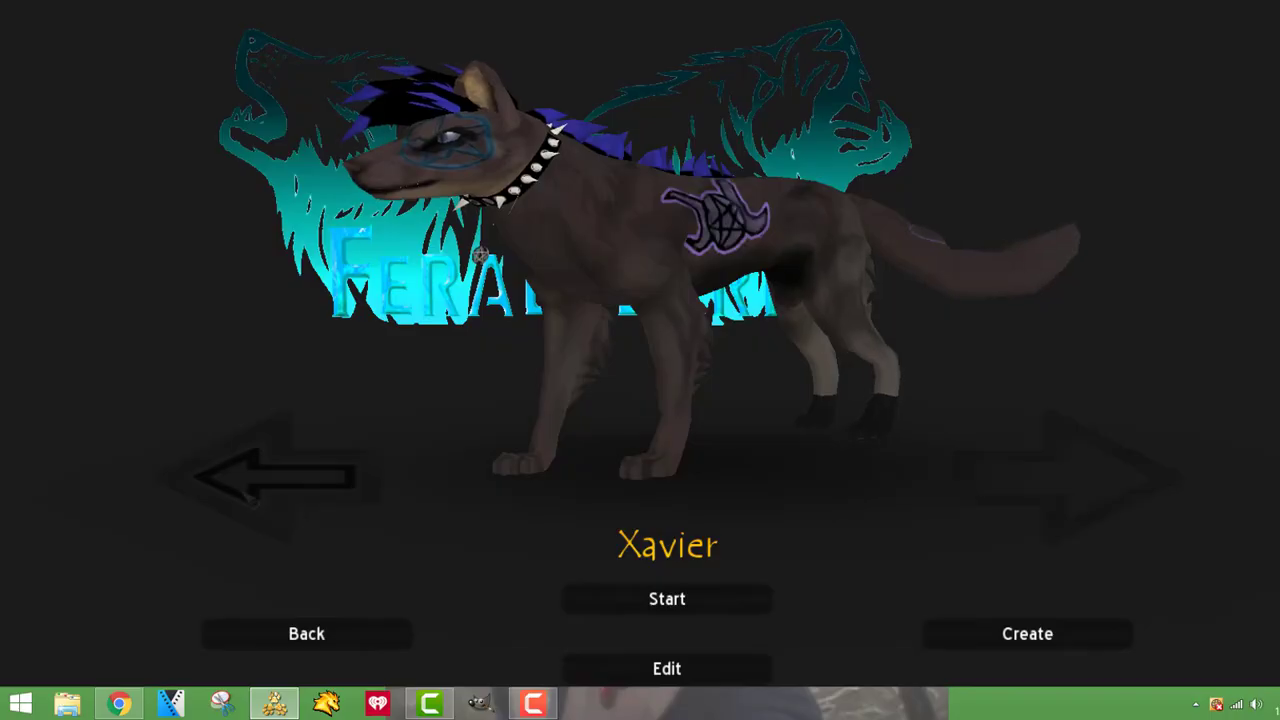
Step: Browse to another saved character, start creating a new one, and set its species to Canine
{"action": "left_click", "coordinate": [275, 477]}
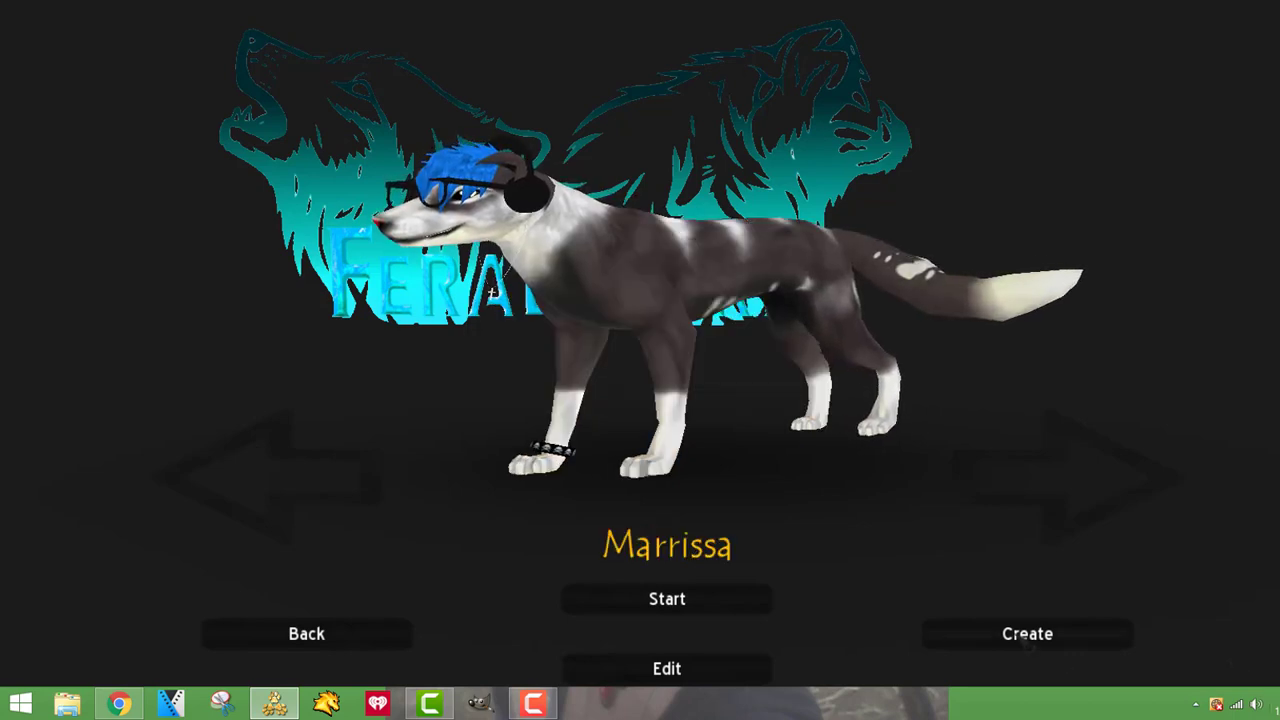
{"action": "left_click", "coordinate": [1028, 640]}
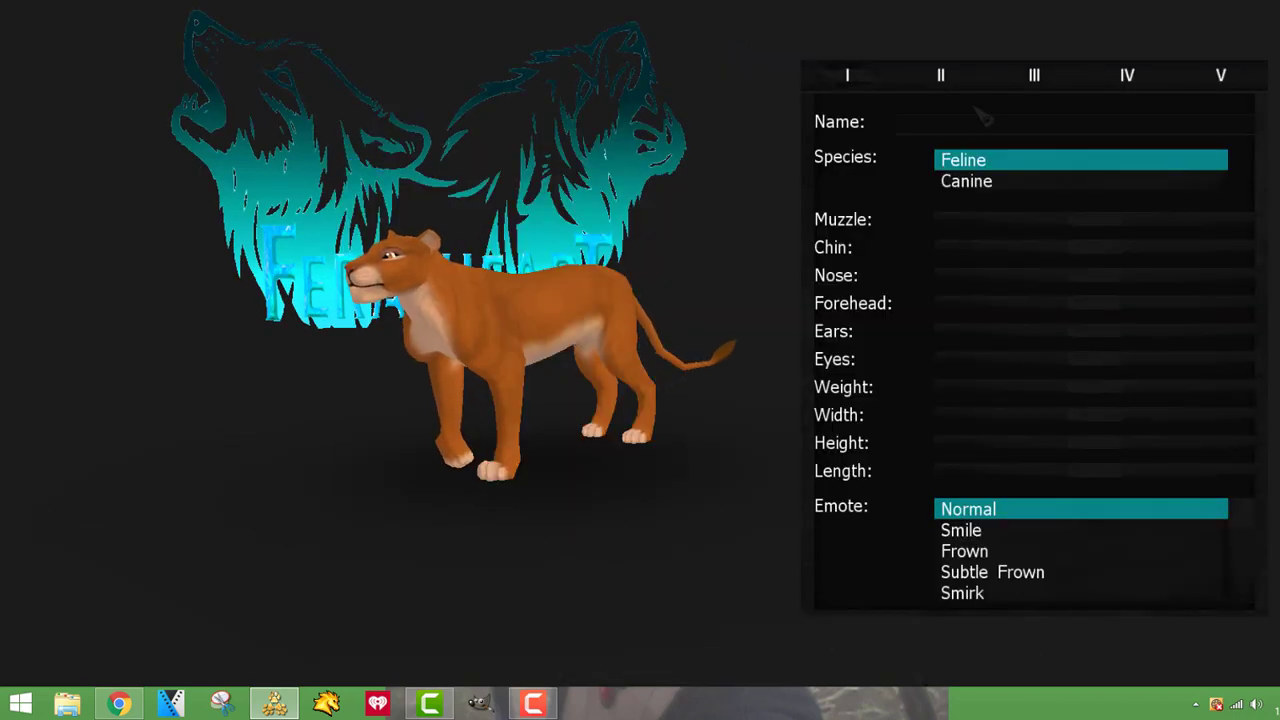
{"action": "left_click", "coordinate": [980, 184]}
Step: On page II of the character creator, try the Cheetah and Cub Spots body markings and select Jaguar
{"action": "left_click", "coordinate": [942, 80]}
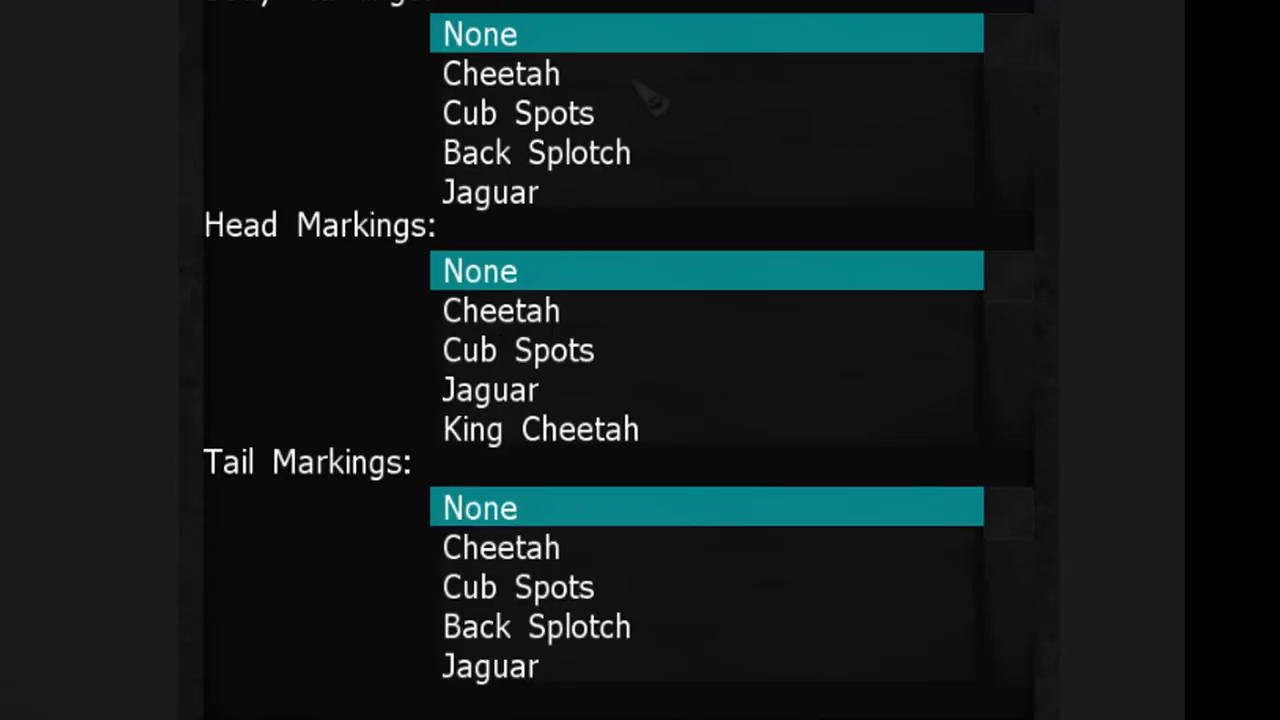
{"action": "left_click", "coordinate": [605, 76]}
{"action": "left_click", "coordinate": [595, 112]}
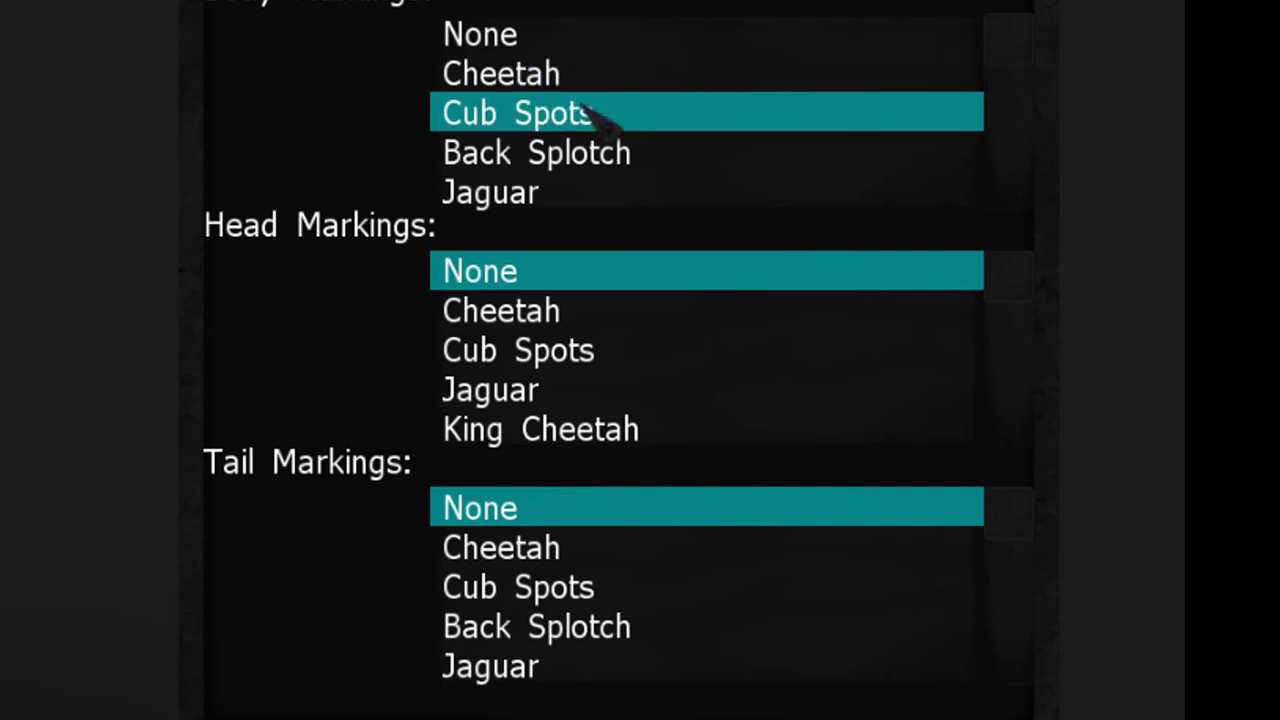
{"action": "left_click", "coordinate": [643, 198]}
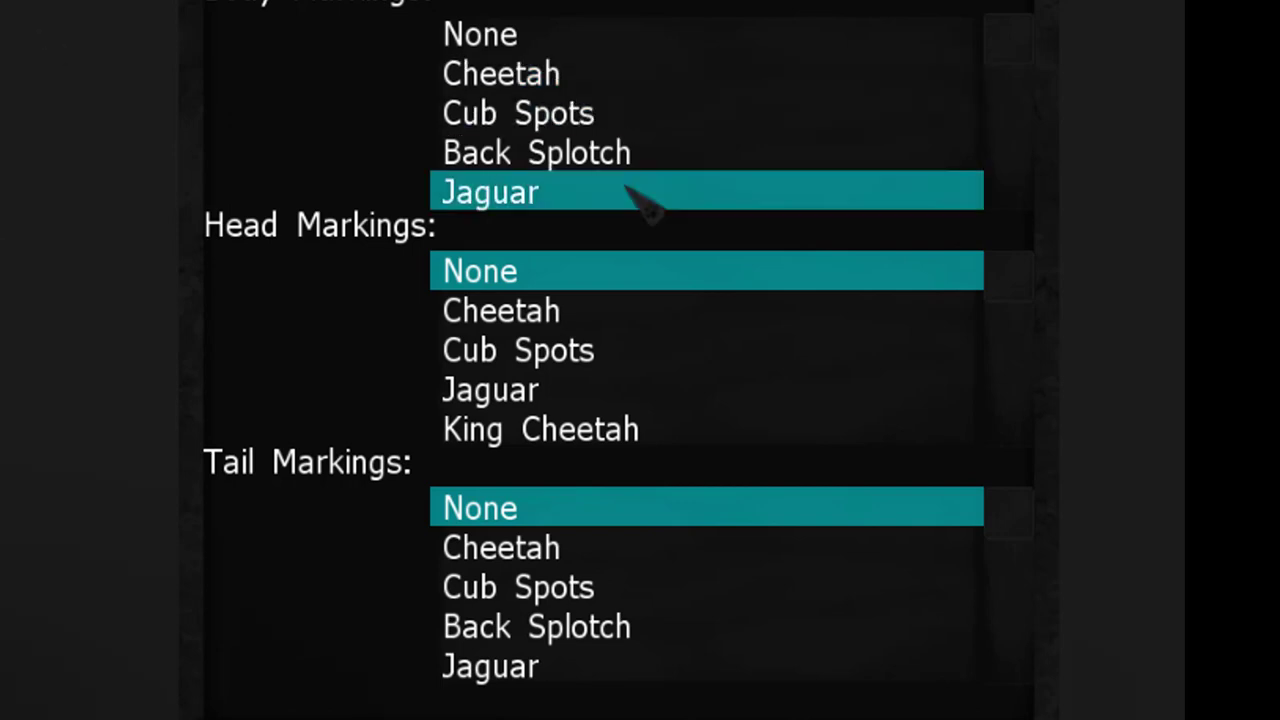